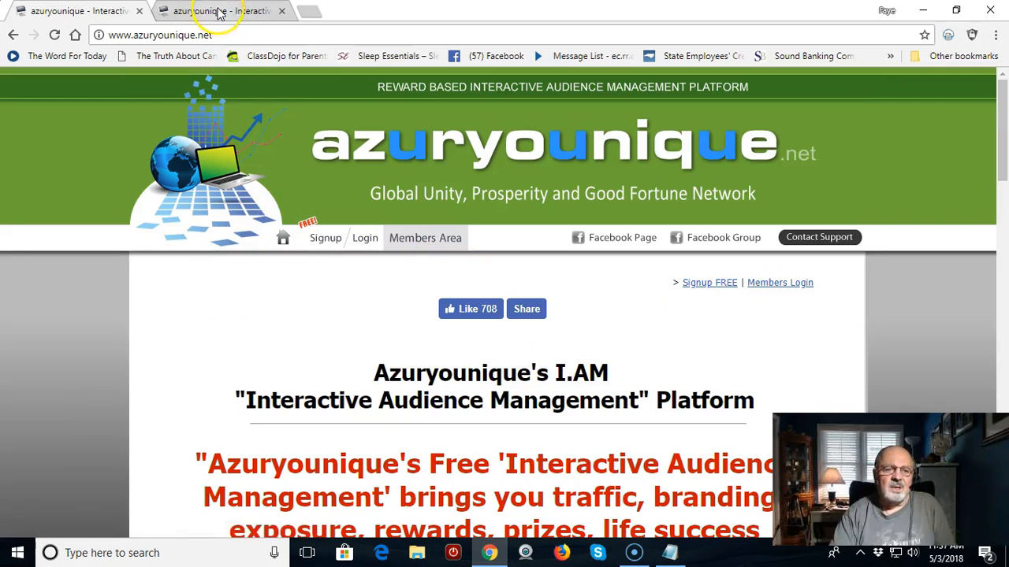
# - Open the free signup form from the azuryounique.net homepage
pyautogui.click(118, 15)
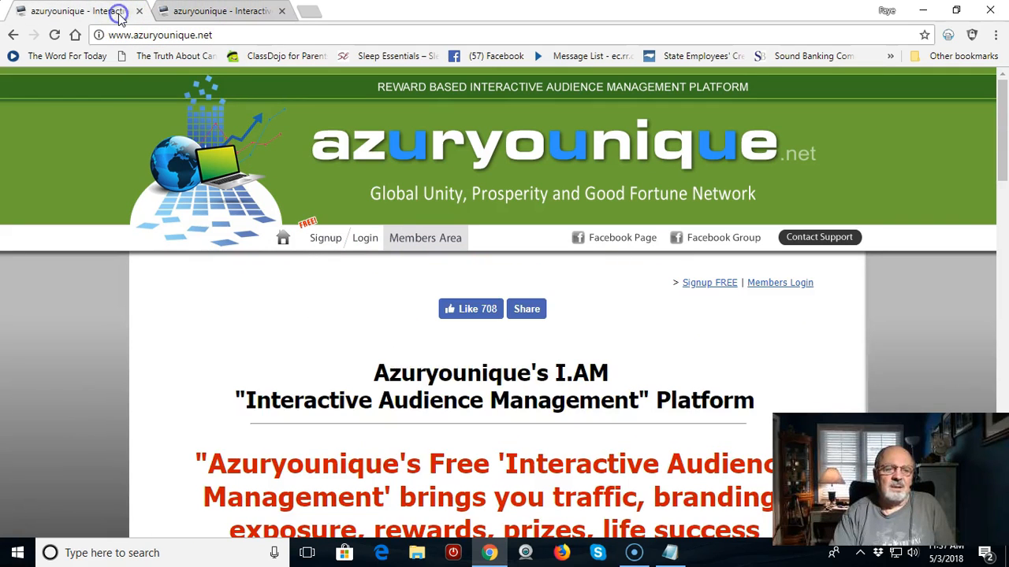
pyautogui.click(282, 241)
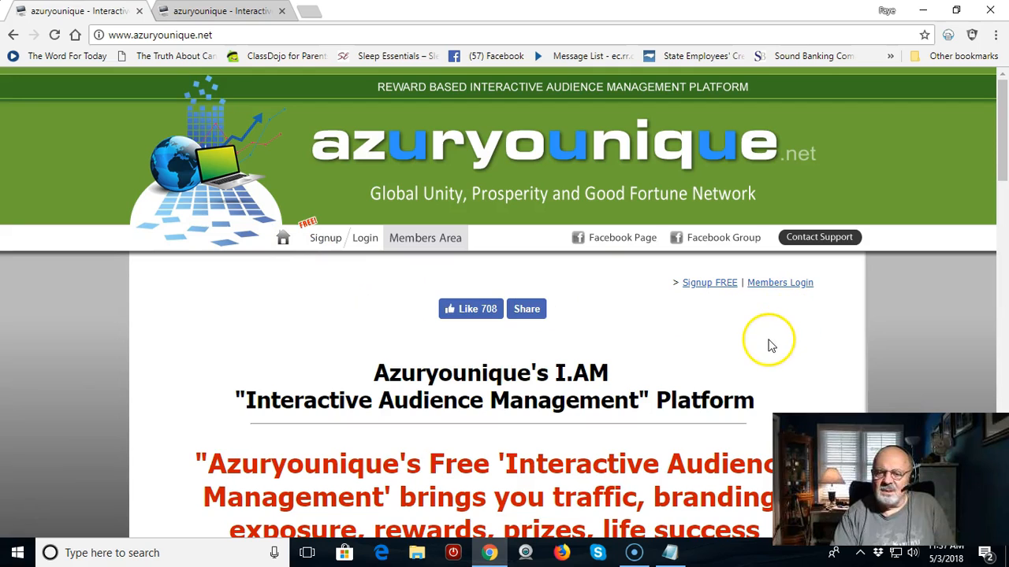
pyautogui.scroll(-1, 769, 344)
pyautogui.click(718, 210)
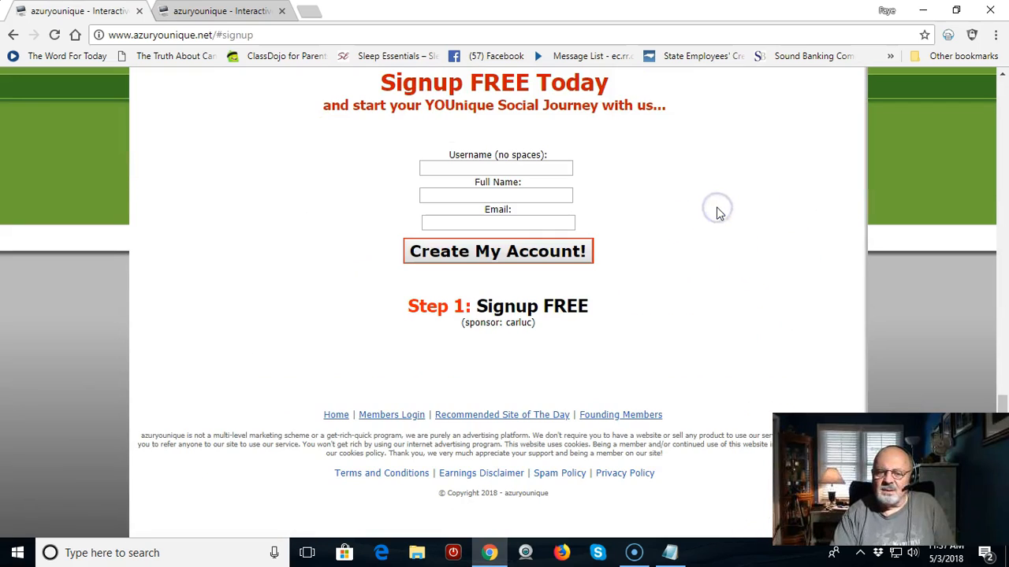
# - Examine the IAM member benefits list, the referral box and the signup form fields on the public homepage
pyautogui.scroll(6, 705, 276)
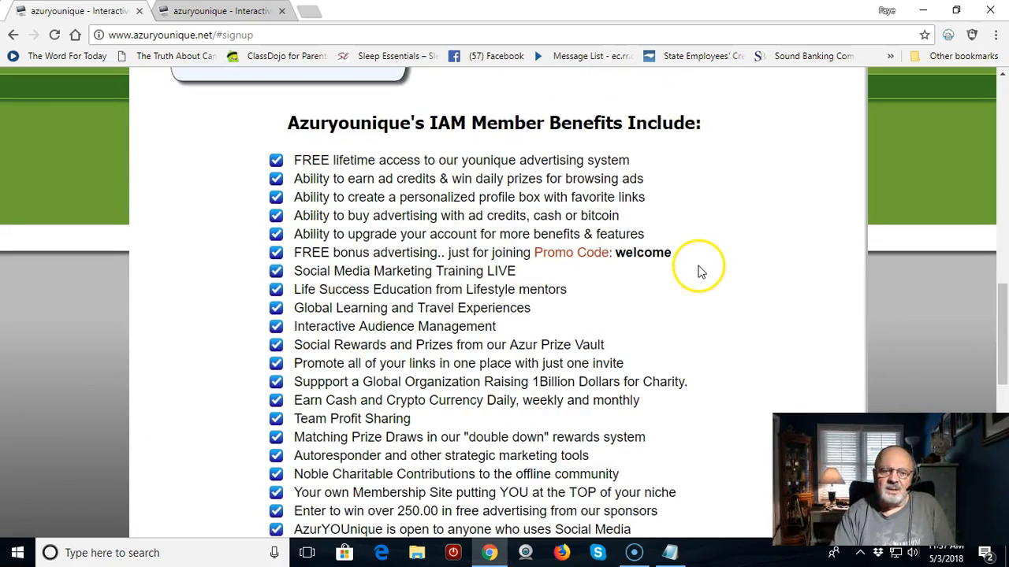
pyautogui.scroll(5, 701, 272)
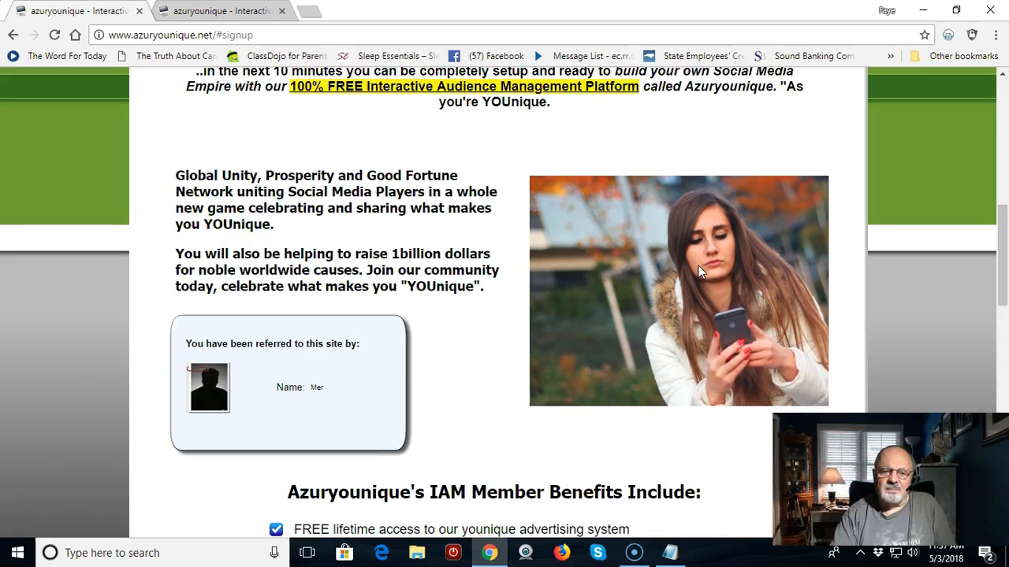
pyautogui.scroll(-3, 698, 266)
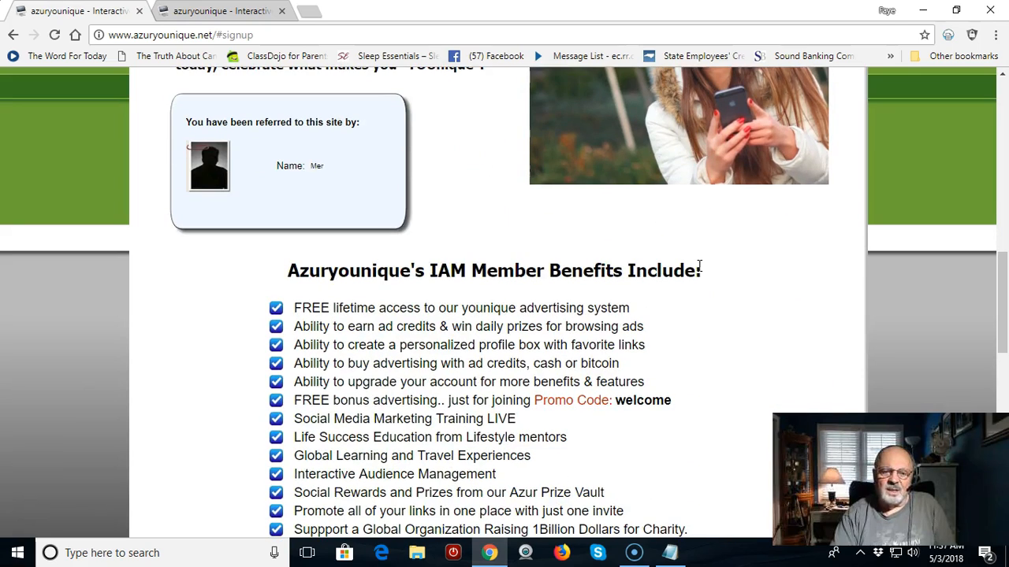
pyautogui.scroll(-4, 699, 266)
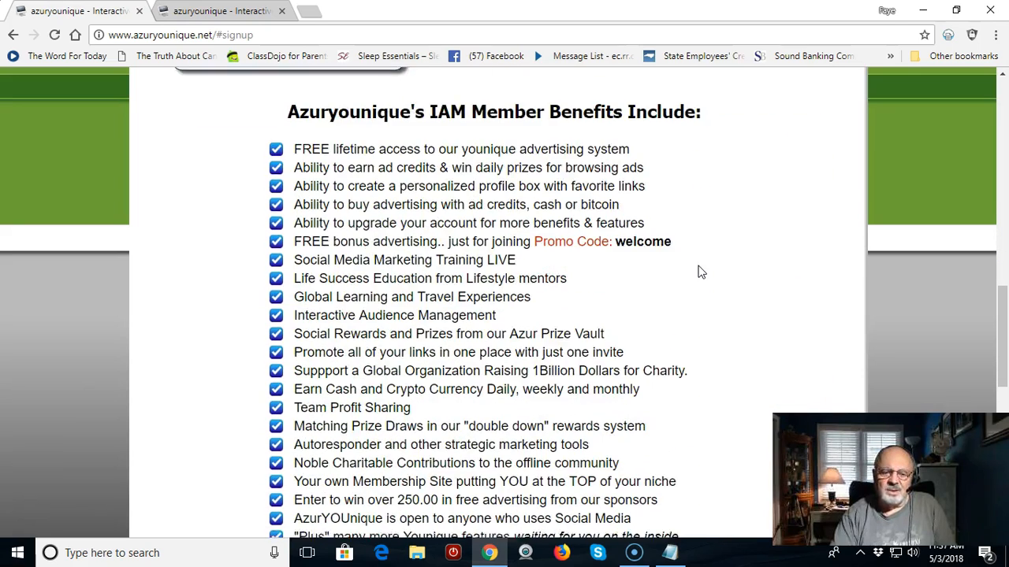
pyautogui.scroll(-4, 699, 271)
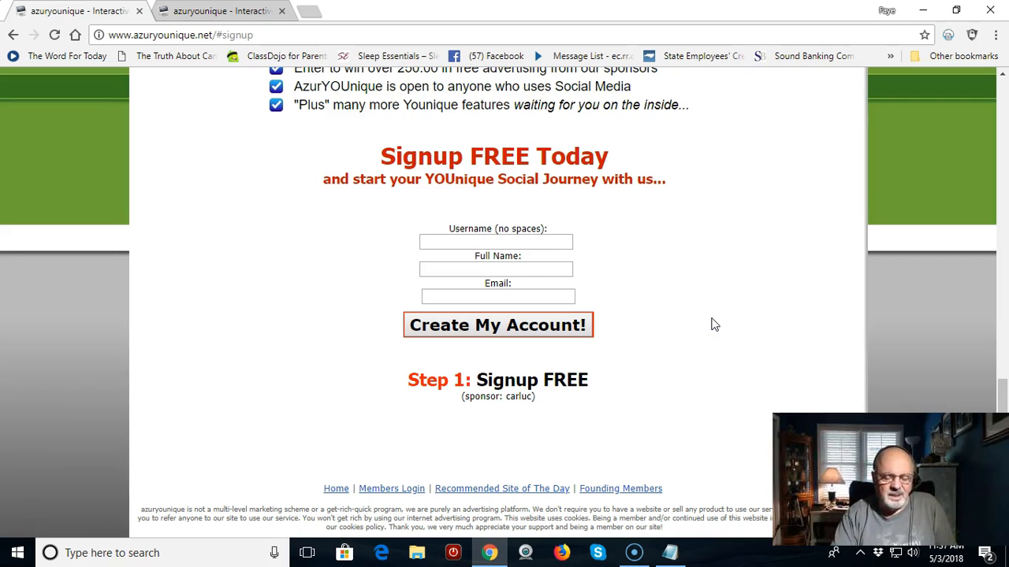
pyautogui.scroll(6, 714, 323)
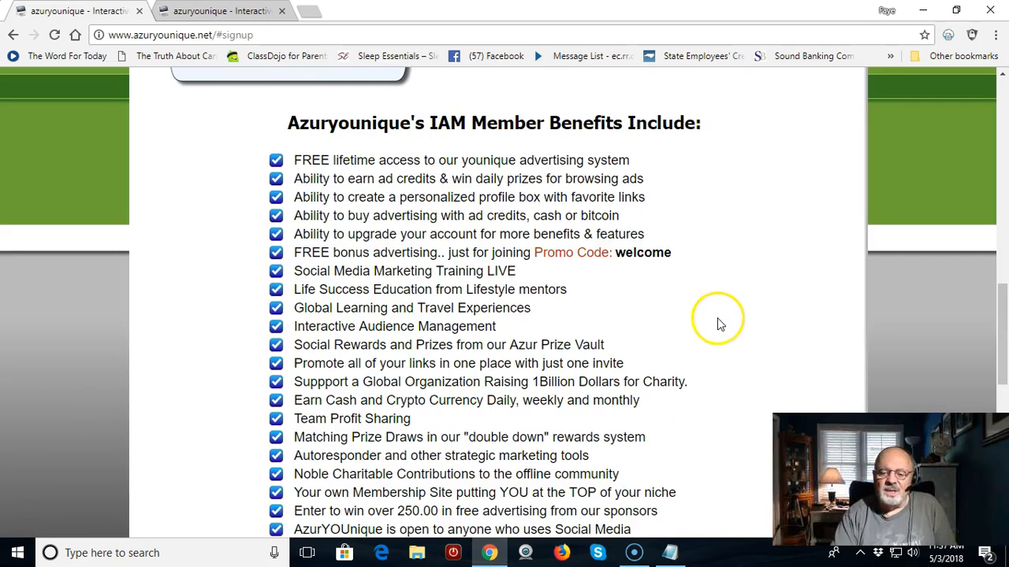
pyautogui.scroll(3, 740, 328)
pyautogui.scroll(3, 737, 329)
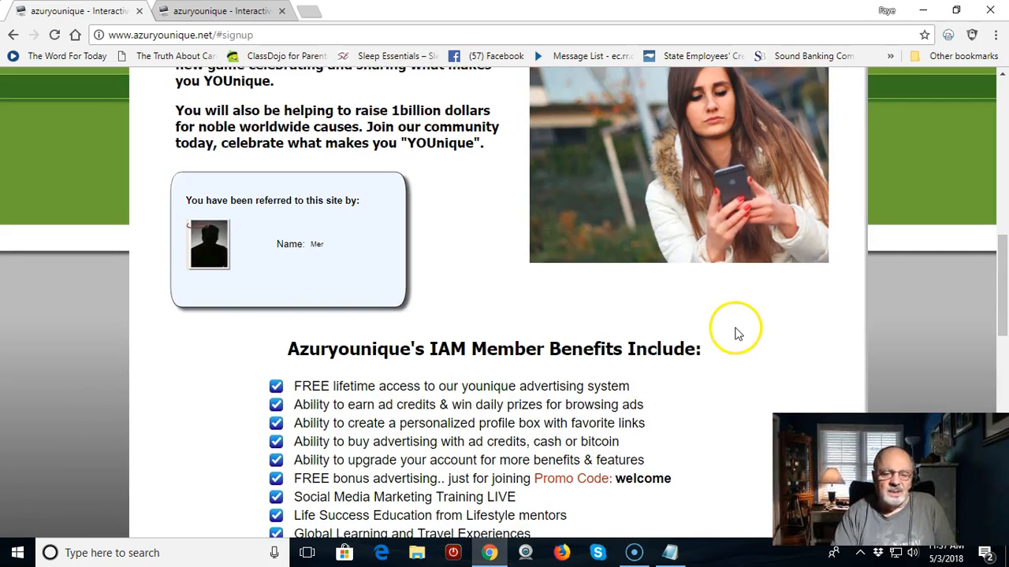
pyautogui.scroll(7, 734, 331)
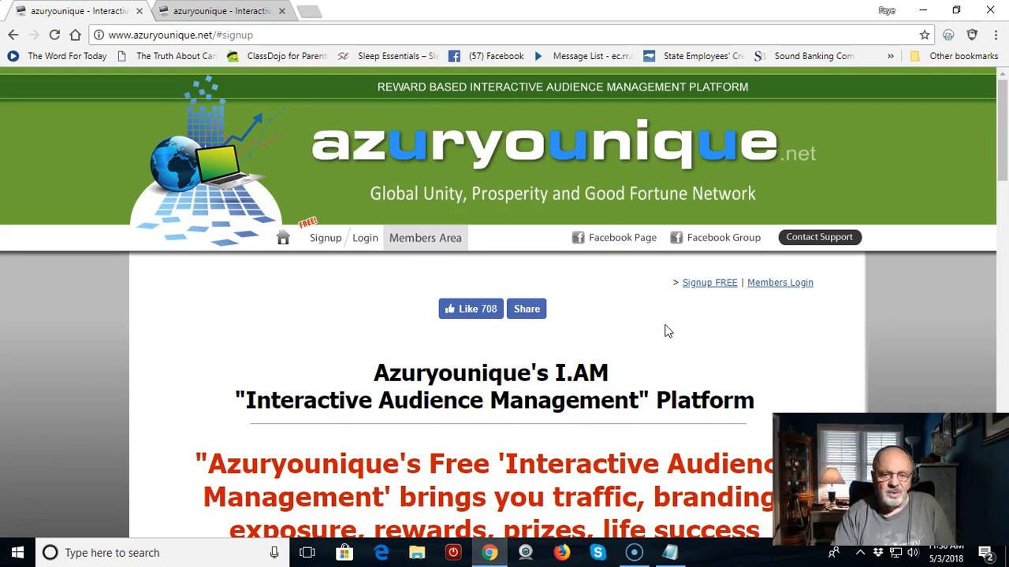
# - Switch to the open members area and review its navigation options and the membership level comparison chart
pyautogui.click(229, 12)
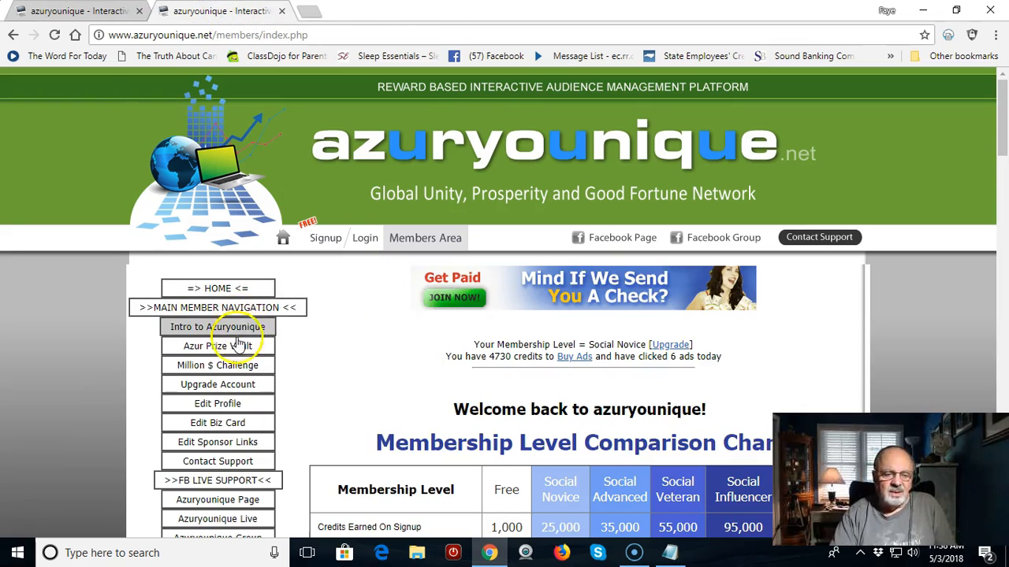
pyautogui.scroll(-5, 221, 331)
pyautogui.scroll(-5, 225, 303)
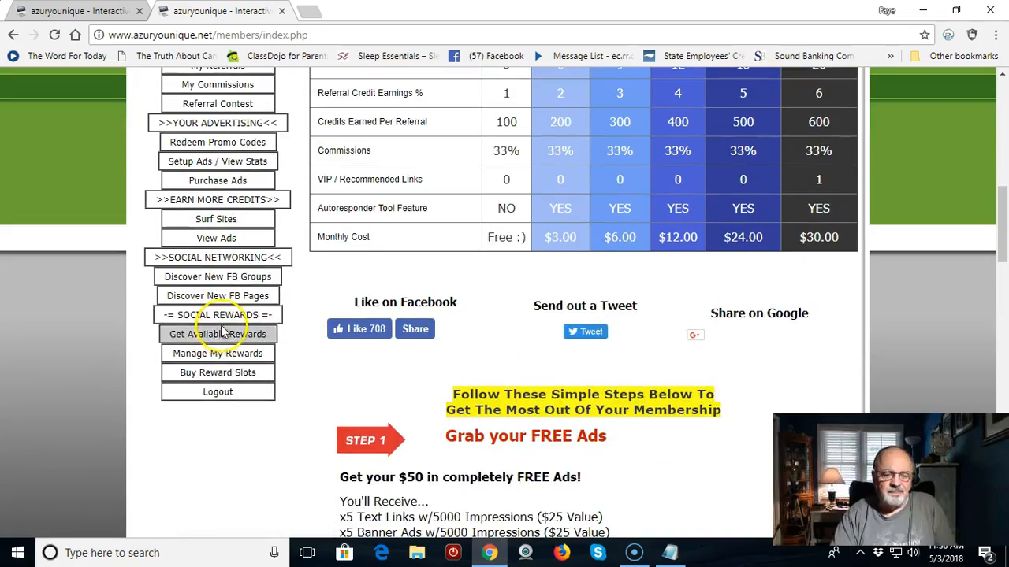
pyautogui.scroll(6, 237, 257)
pyautogui.scroll(4, 237, 312)
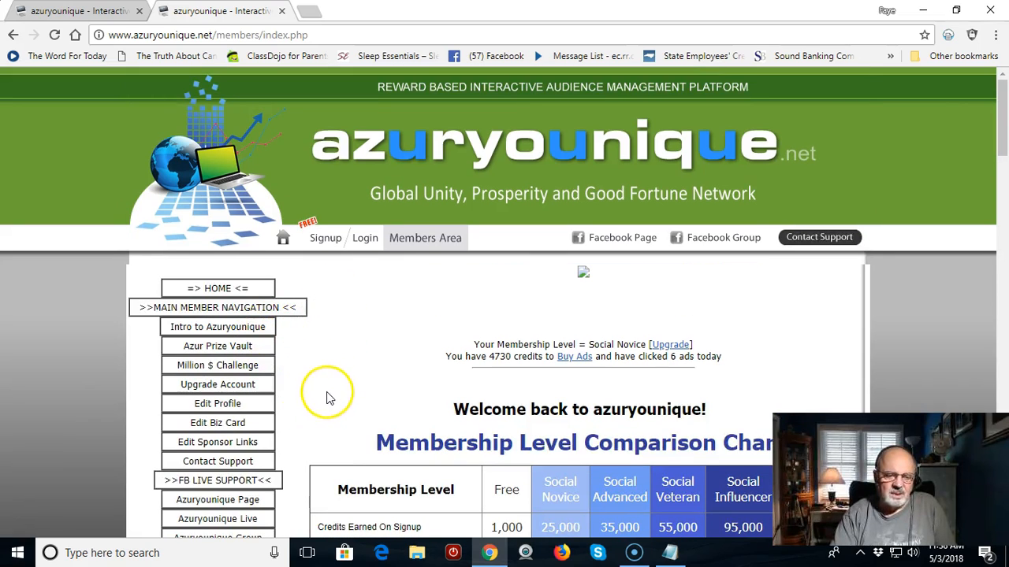
# - Open the Edit Profile page and review its picture upload, personal details and autoresponder code sections
pyautogui.scroll(-1, 333, 387)
pyautogui.click(230, 330)
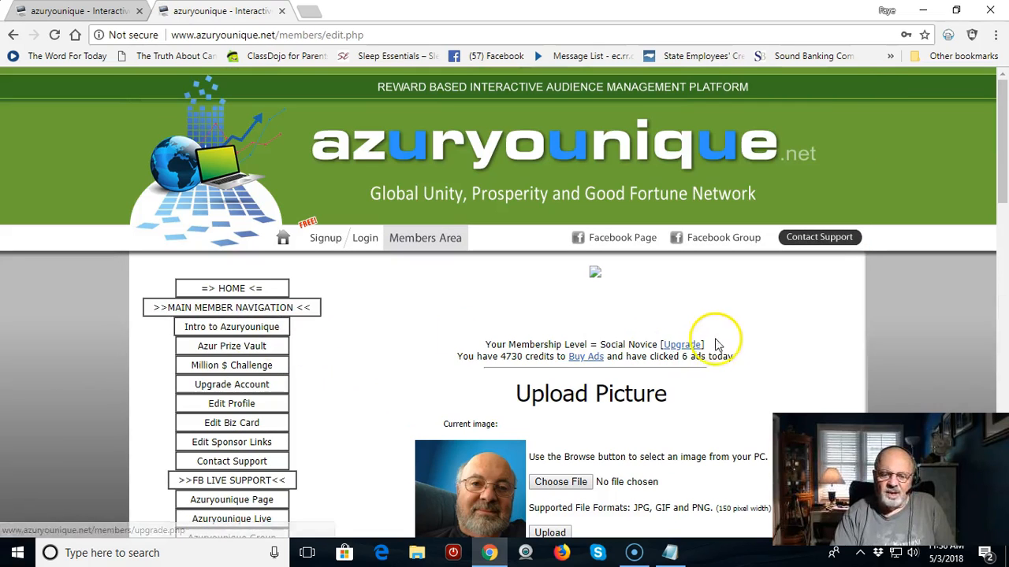
pyautogui.scroll(-2, 730, 331)
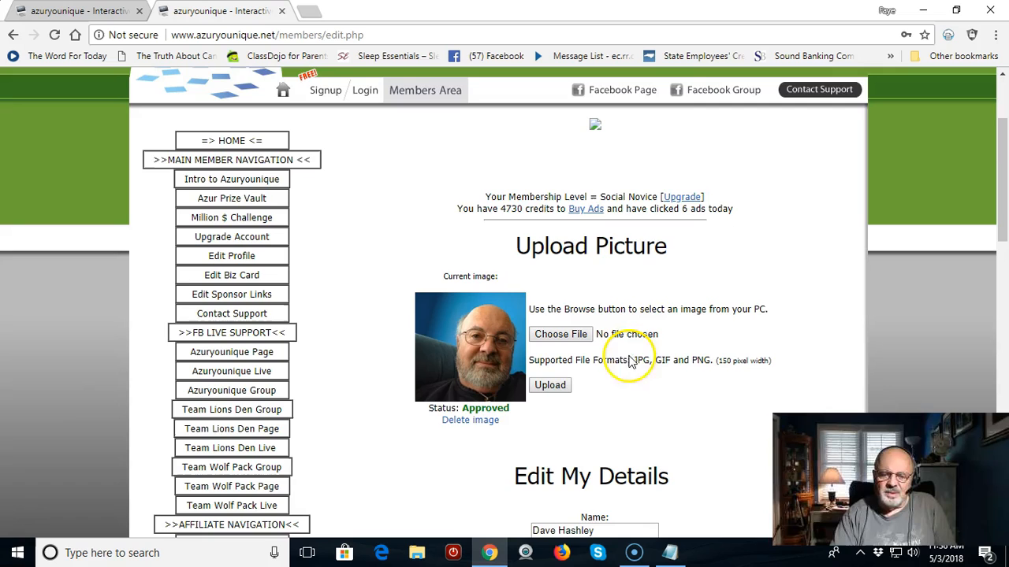
pyautogui.scroll(-2, 670, 406)
pyautogui.scroll(-4, 725, 340)
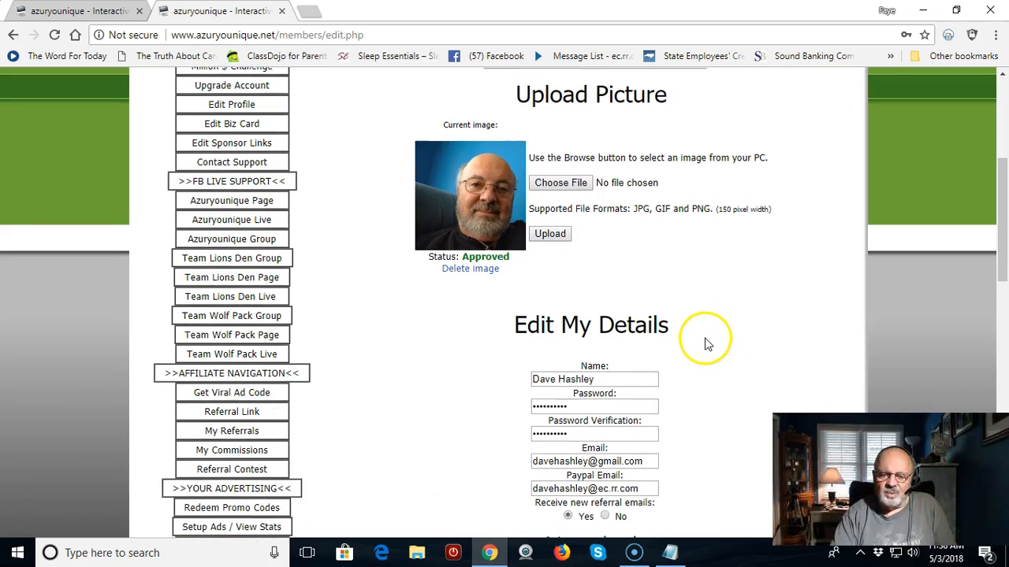
pyautogui.scroll(-8, 685, 352)
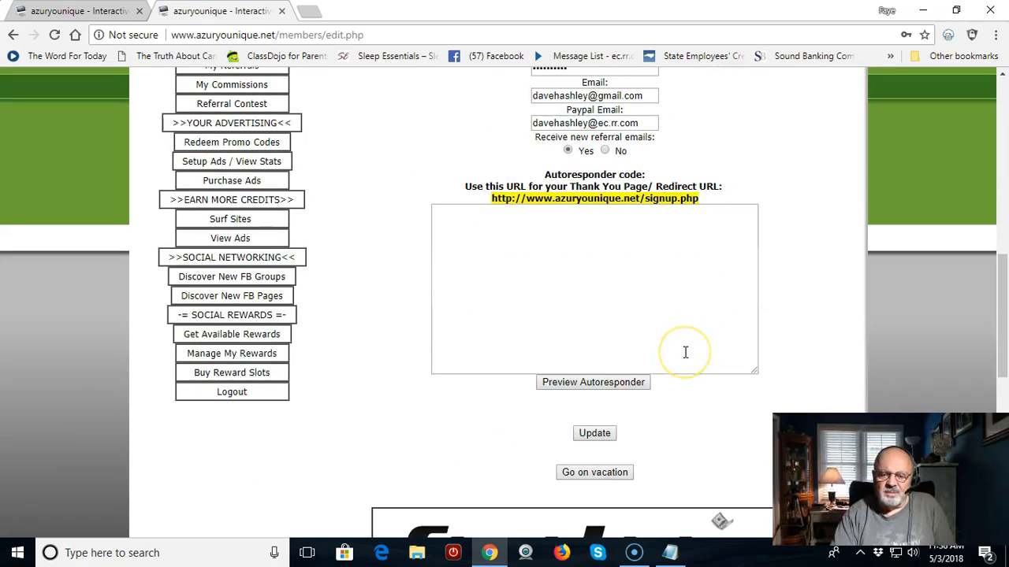
pyautogui.scroll(8, 685, 353)
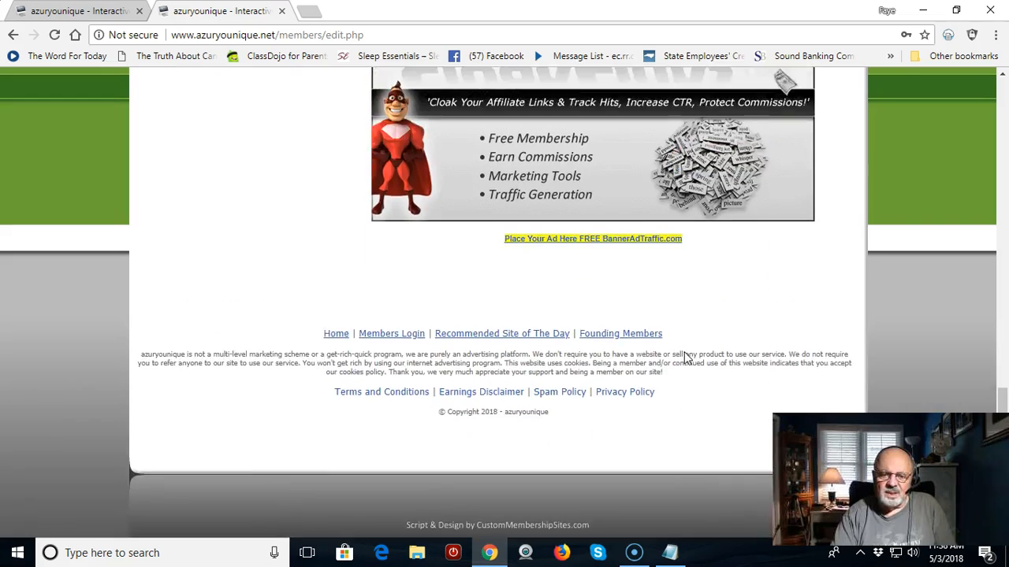
pyautogui.scroll(7, 685, 353)
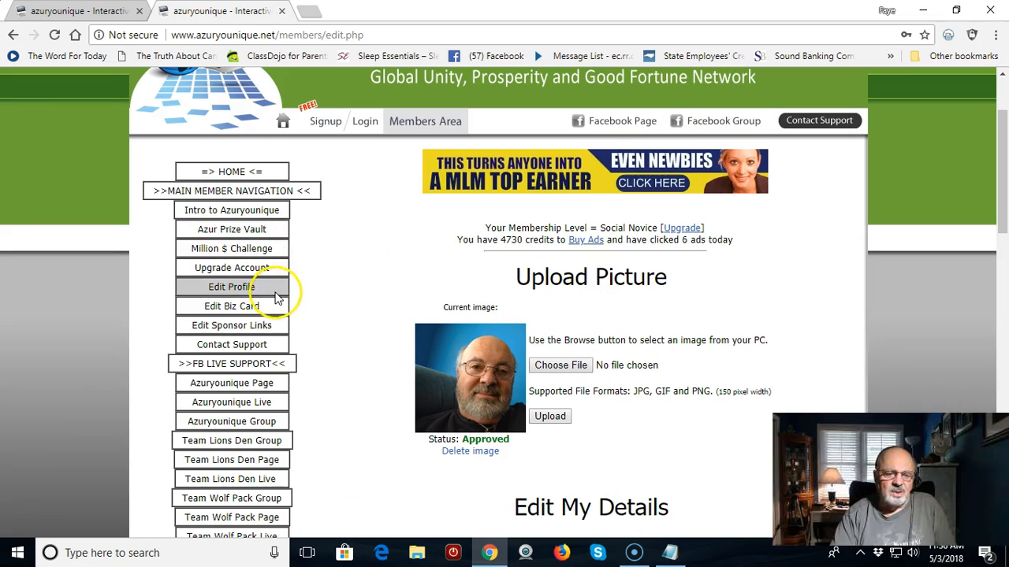
# - Open the Edit Biz Card page and review the text and URL of the five favorite affiliate links
pyautogui.click(250, 308)
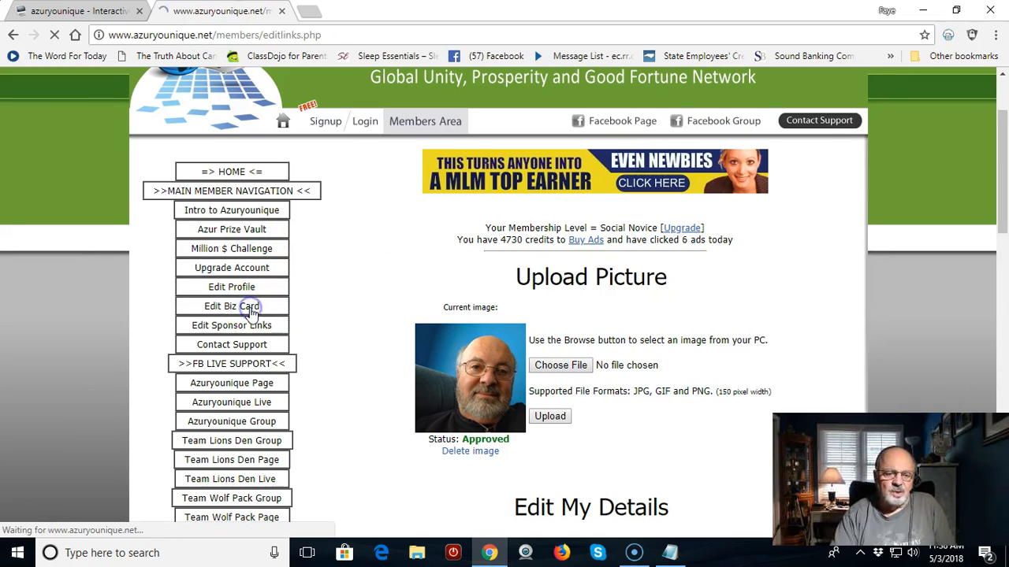
pyautogui.scroll(-2, 391, 317)
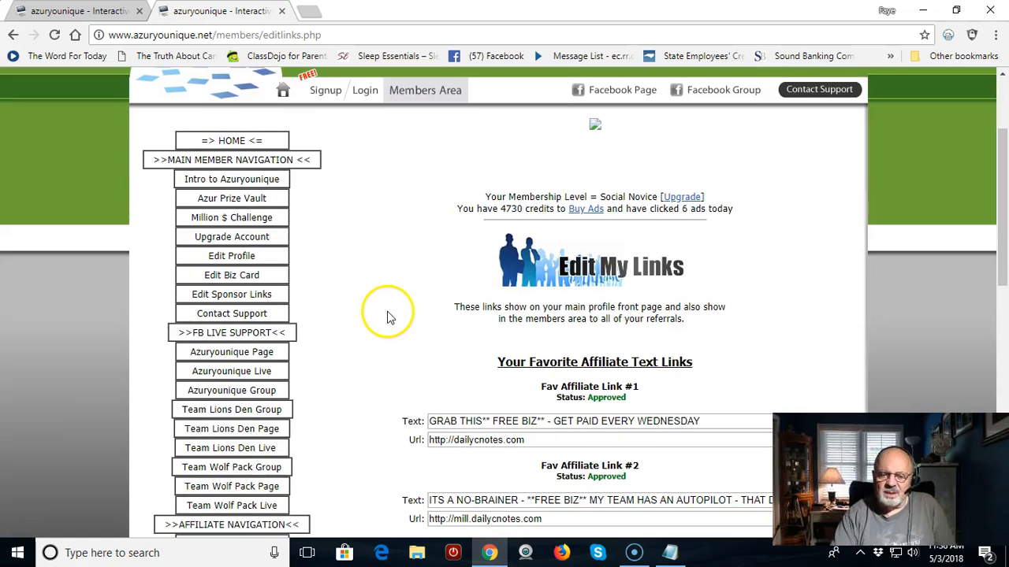
pyautogui.scroll(-1, 387, 310)
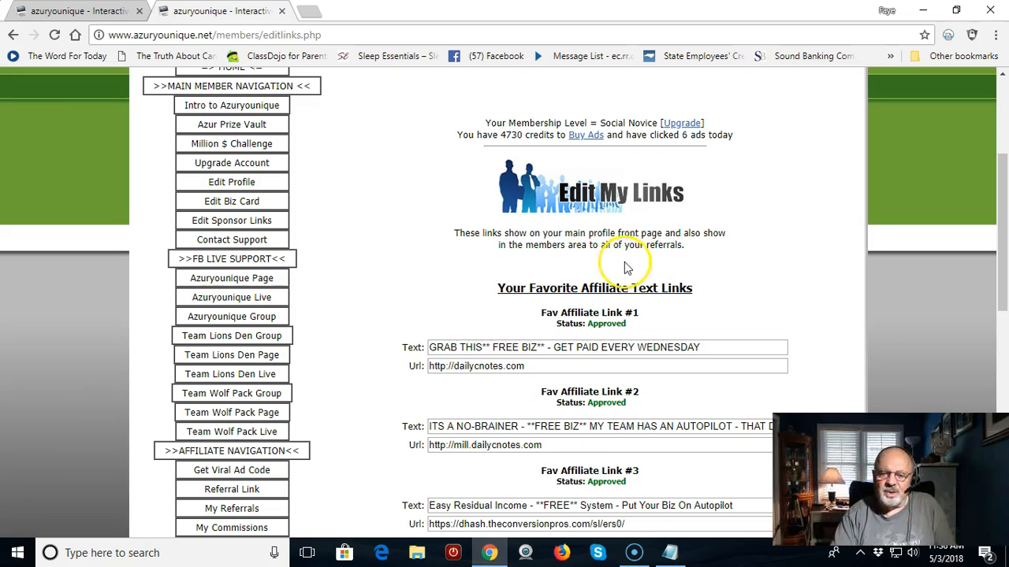
pyautogui.scroll(-2, 824, 308)
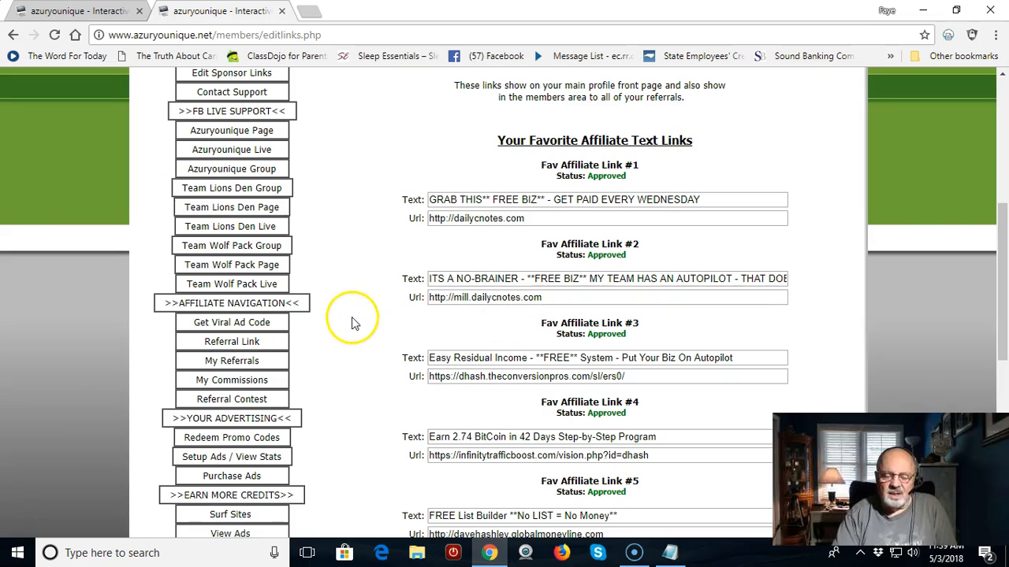
pyautogui.scroll(-1, 354, 312)
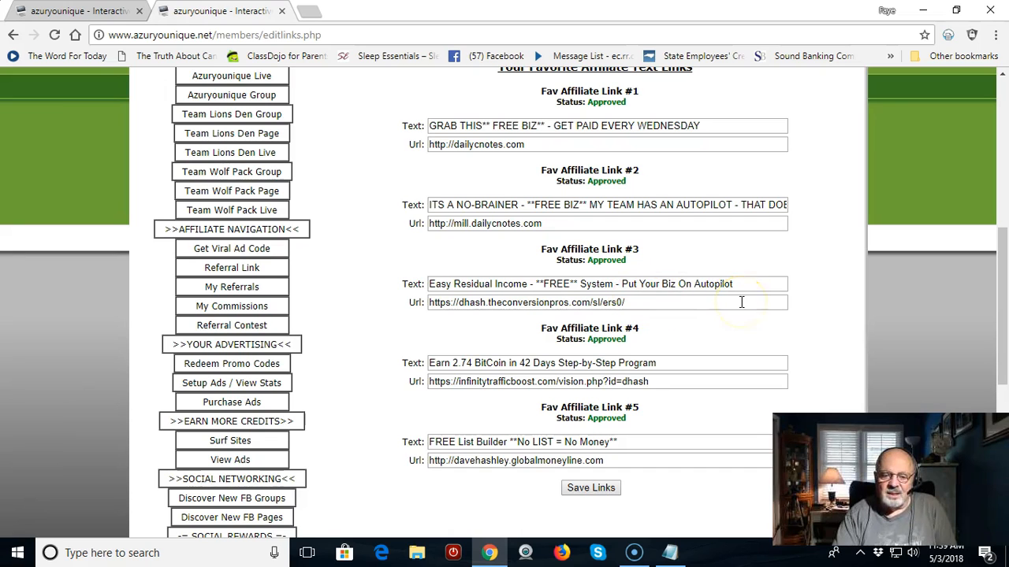
pyautogui.scroll(-1, 741, 303)
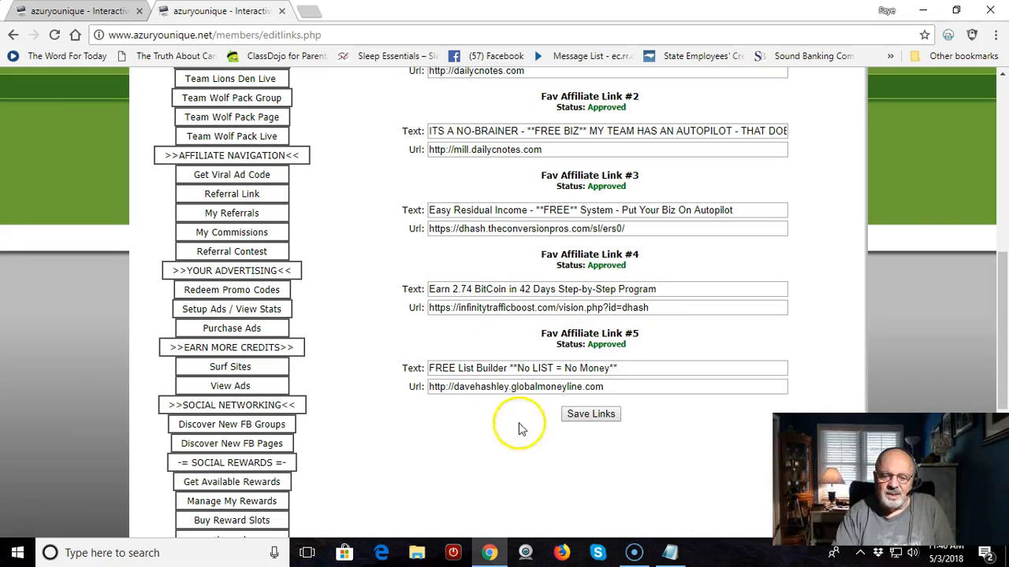
pyautogui.scroll(-2, 465, 448)
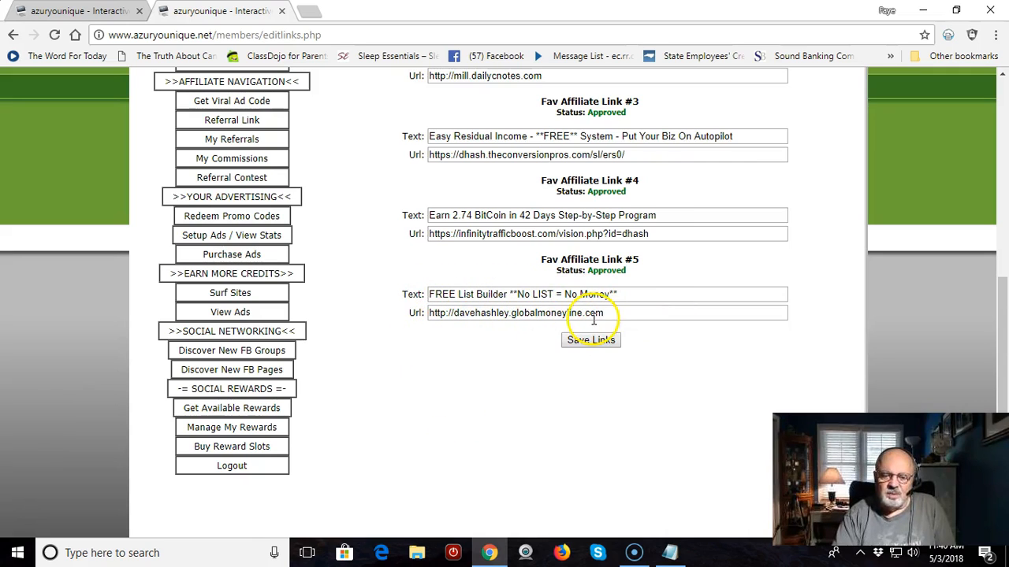
pyautogui.scroll(5, 383, 405)
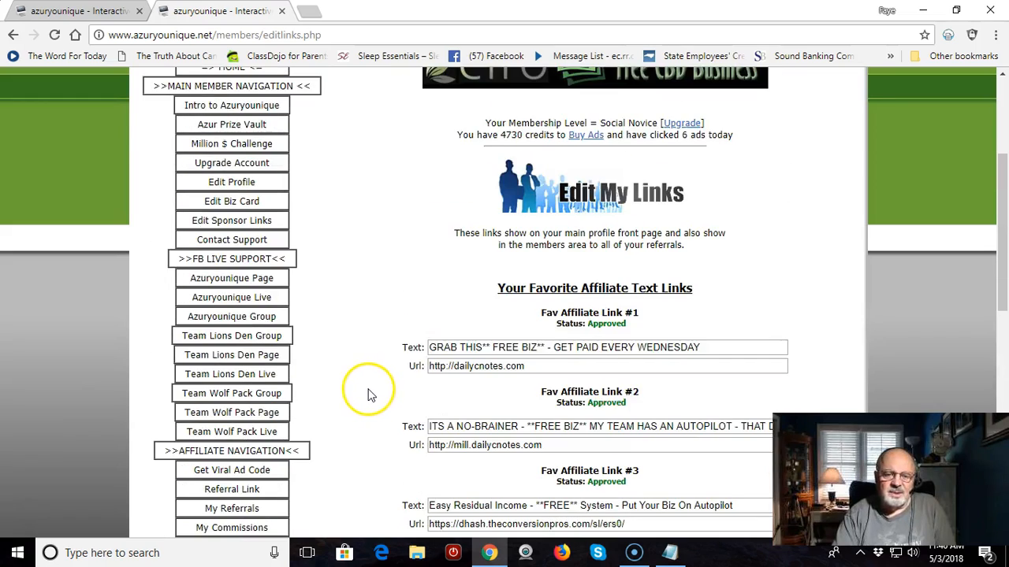
pyautogui.scroll(2, 364, 390)
# - Look over the FB live support options, open the Referral Link page and view the referral URLs and URL shortener
pyautogui.scroll(-2, 360, 383)
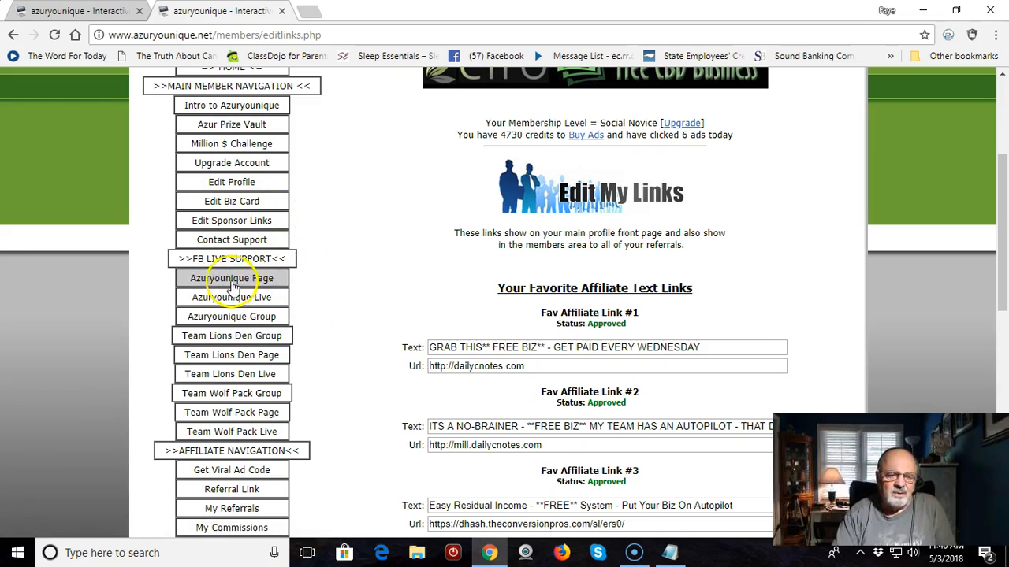
pyautogui.scroll(-1, 309, 296)
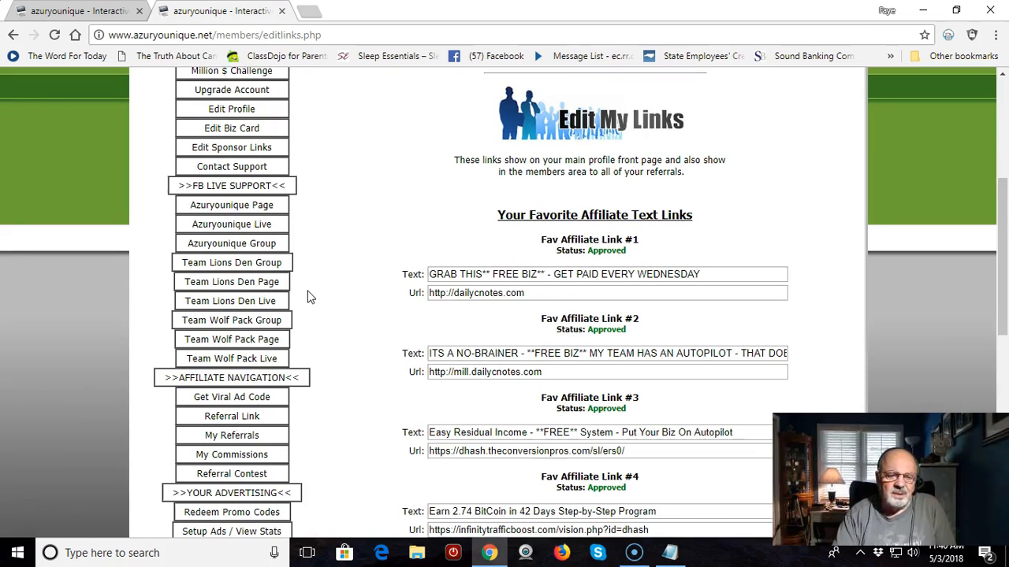
pyautogui.scroll(-1, 309, 296)
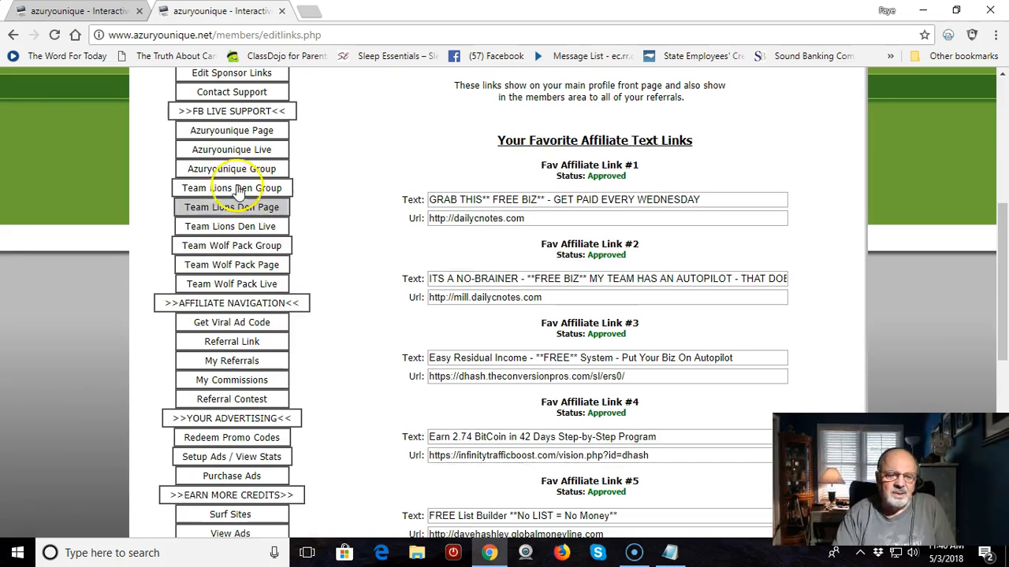
pyautogui.scroll(-1, 320, 306)
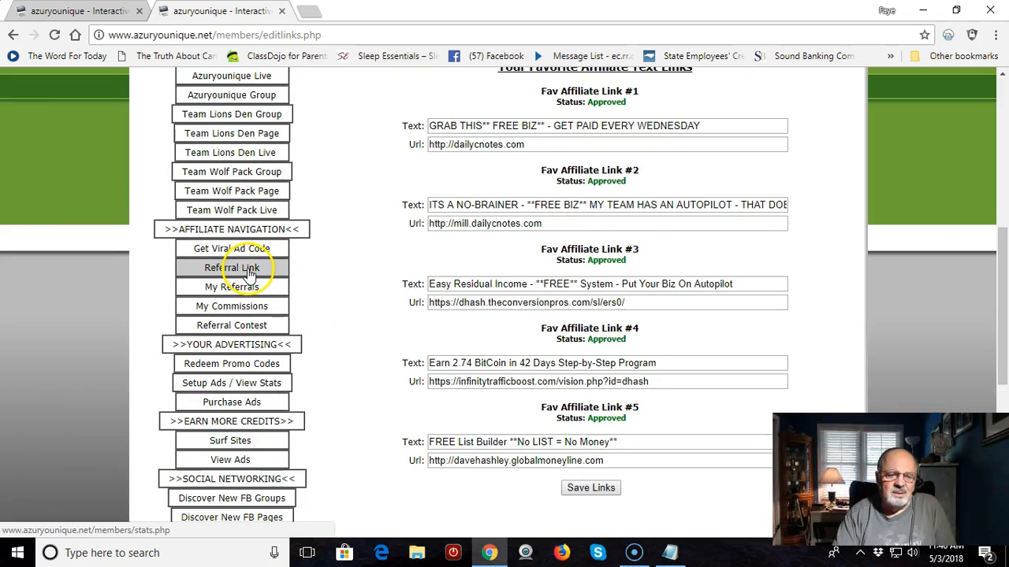
pyautogui.click(249, 272)
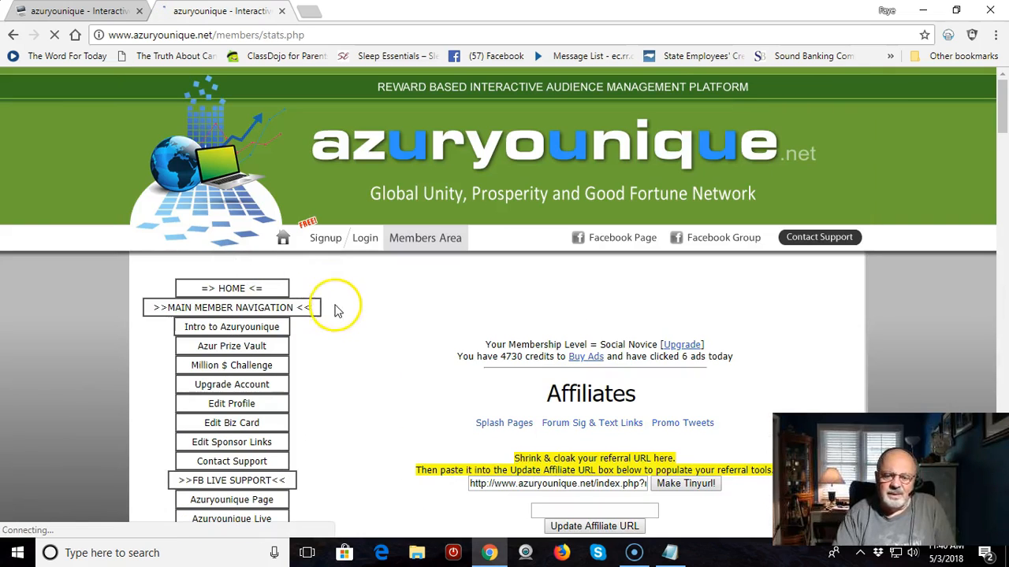
pyautogui.scroll(-2, 337, 326)
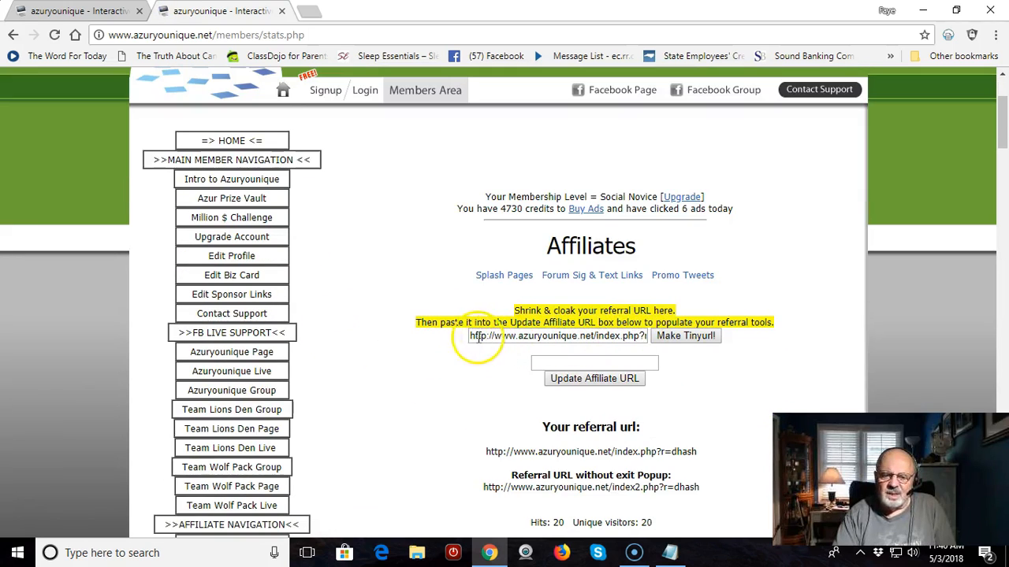
pyautogui.scroll(-1, 419, 367)
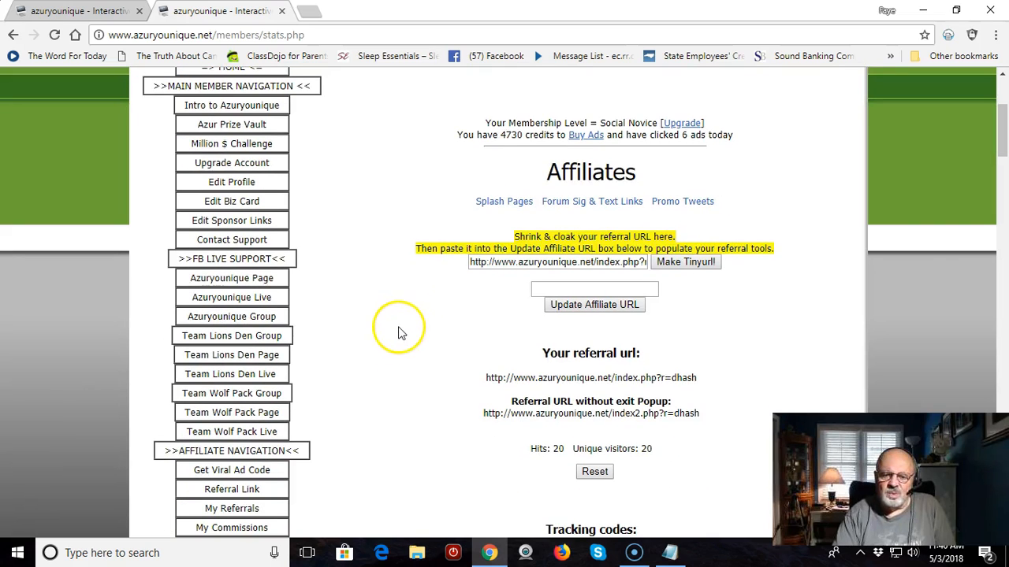
# - Review the referral URLs, tracking codes, social sharing steps and splash page links on the Affiliates page
pyautogui.scroll(-2, 398, 319)
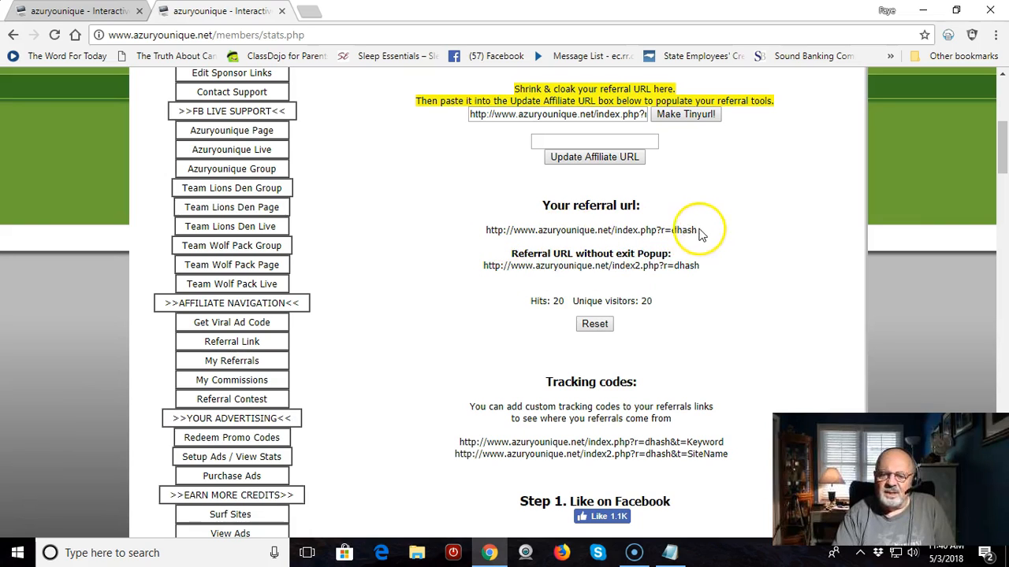
pyautogui.scroll(-5, 388, 316)
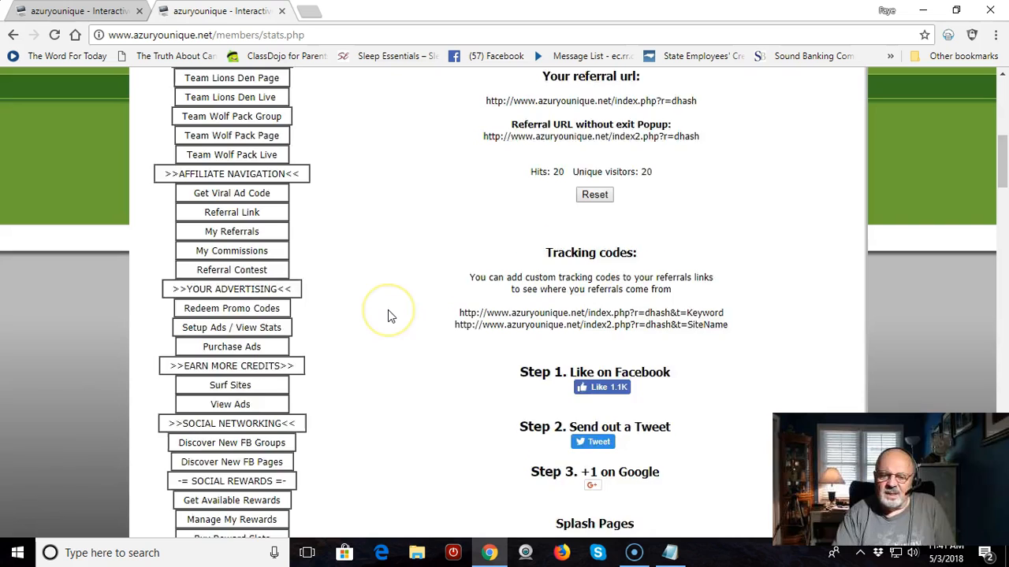
pyautogui.scroll(-3, 388, 316)
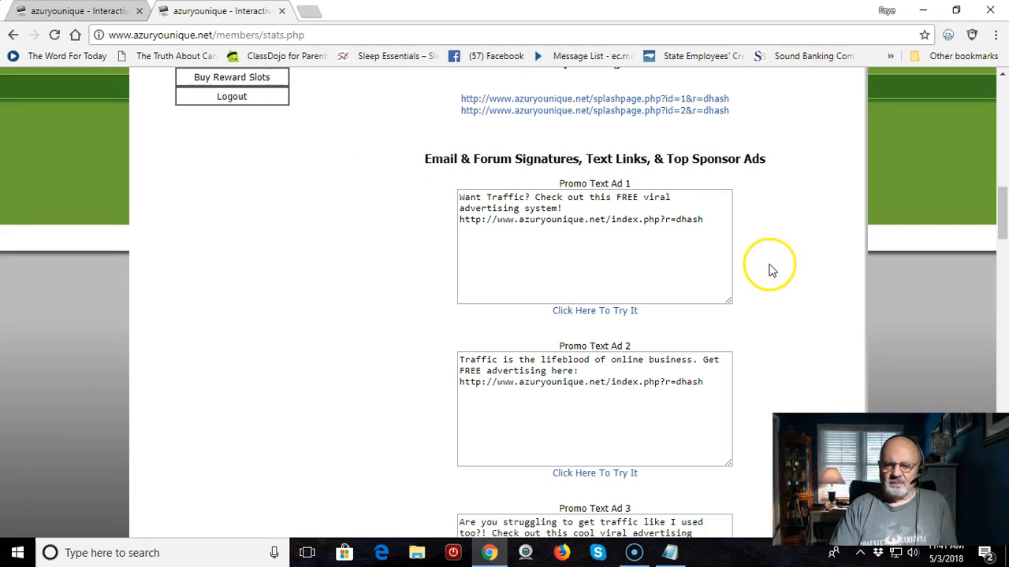
# - Look through the promo text ads and select the entire text of Promo Text Ad 2
pyautogui.scroll(-1, 783, 295)
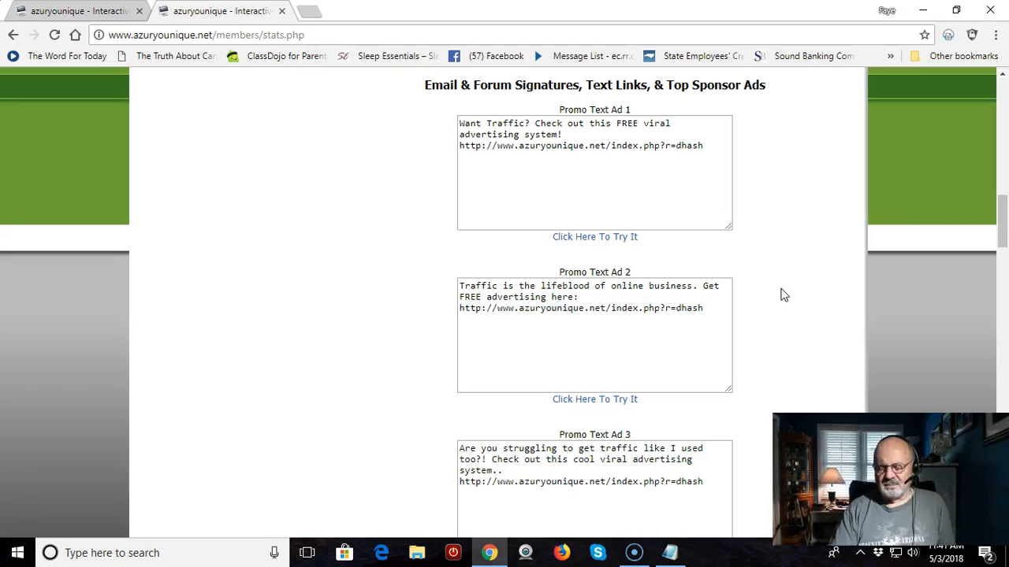
pyautogui.scroll(-1, 782, 282)
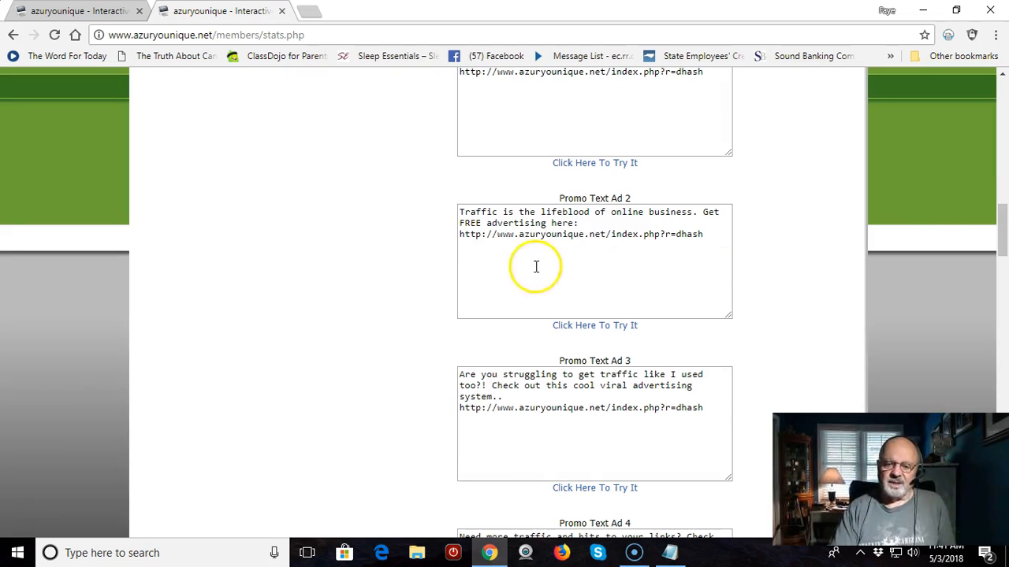
pyautogui.click(704, 233)
pyautogui.moveTo(554, 228); pyautogui.dragTo(458, 212)
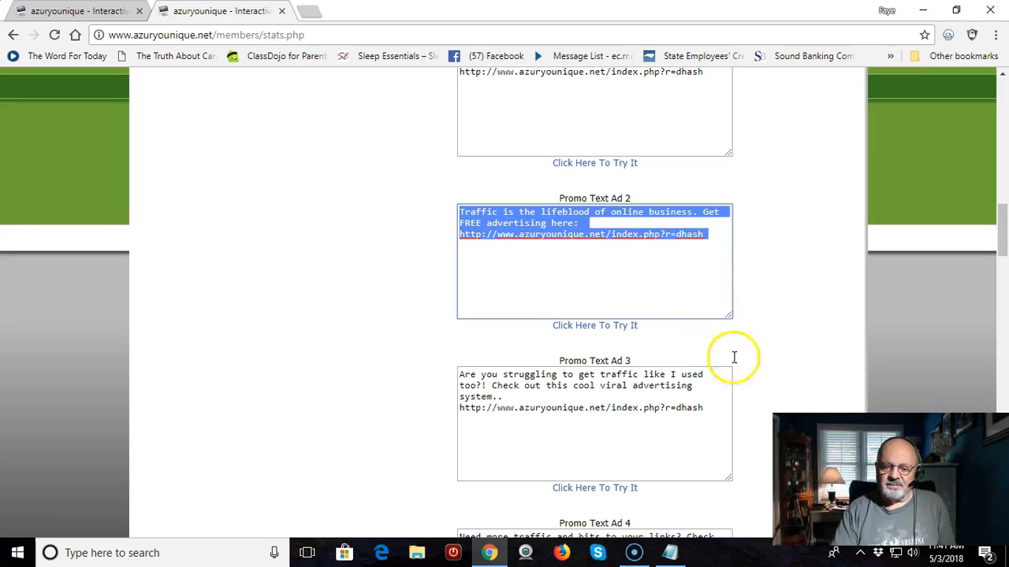
# - Review the promo tweets, viral thank you ads, website integration code and list of members signed up from the referral URL
pyautogui.scroll(-3, 801, 299)
pyautogui.scroll(-7, 780, 300)
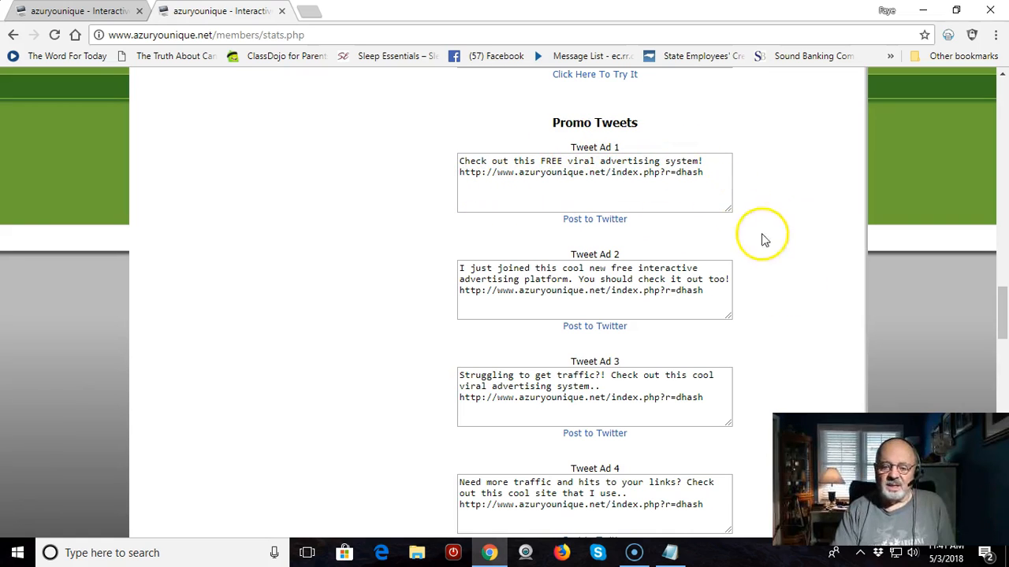
pyautogui.scroll(-1, 771, 246)
pyautogui.scroll(-4, 772, 251)
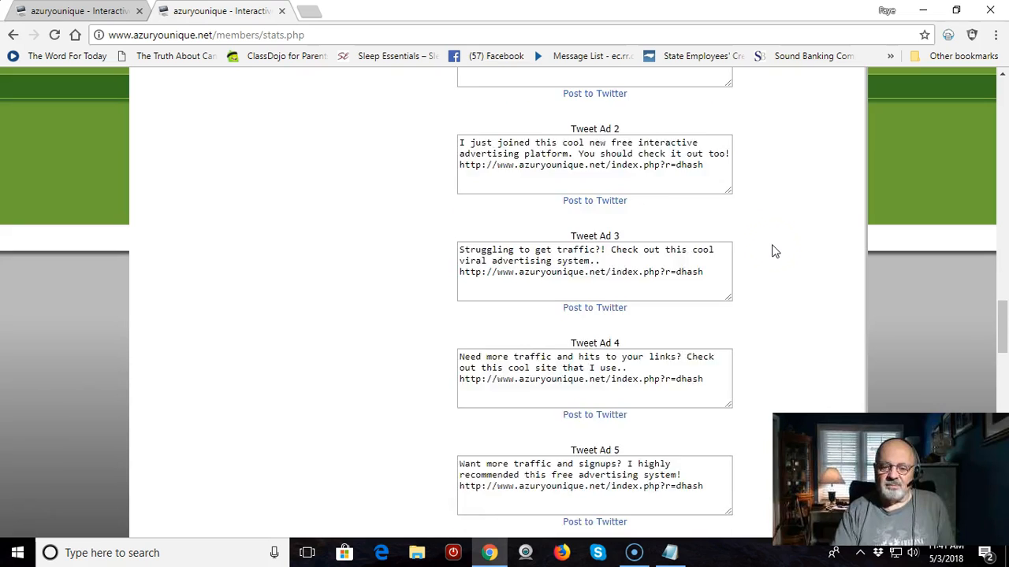
pyautogui.scroll(-2, 772, 250)
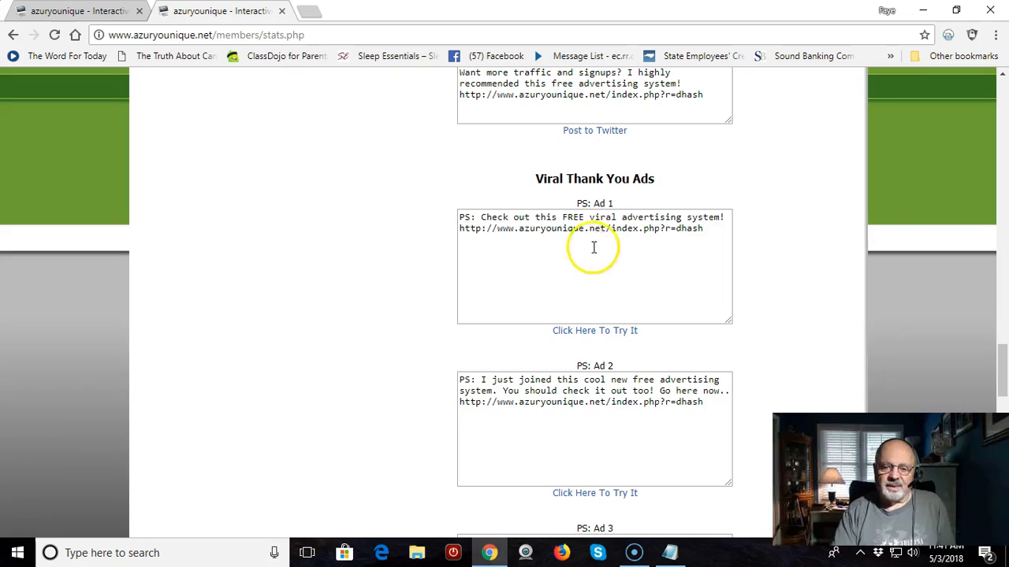
pyautogui.scroll(-8, 763, 262)
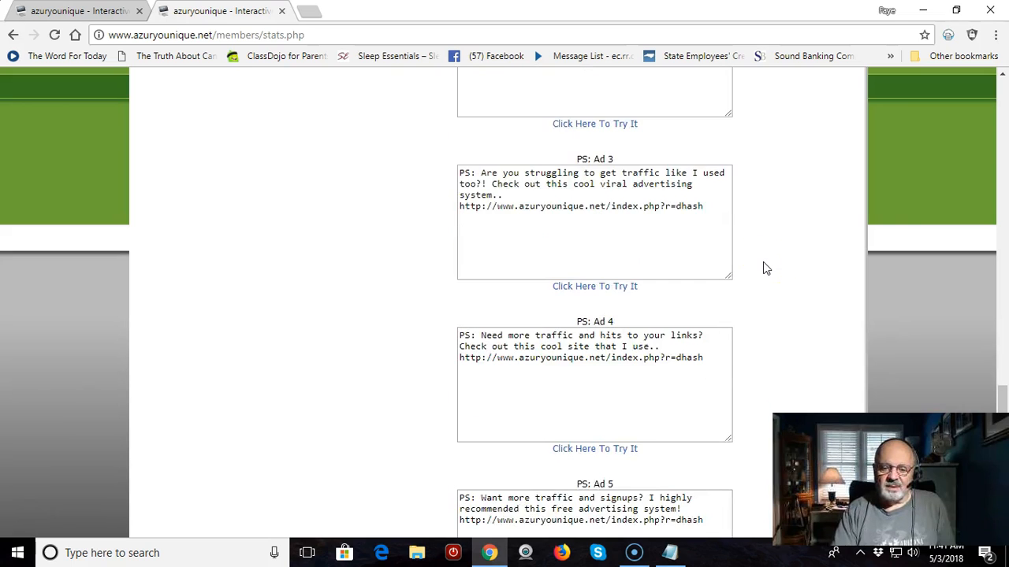
pyautogui.scroll(-3, 763, 262)
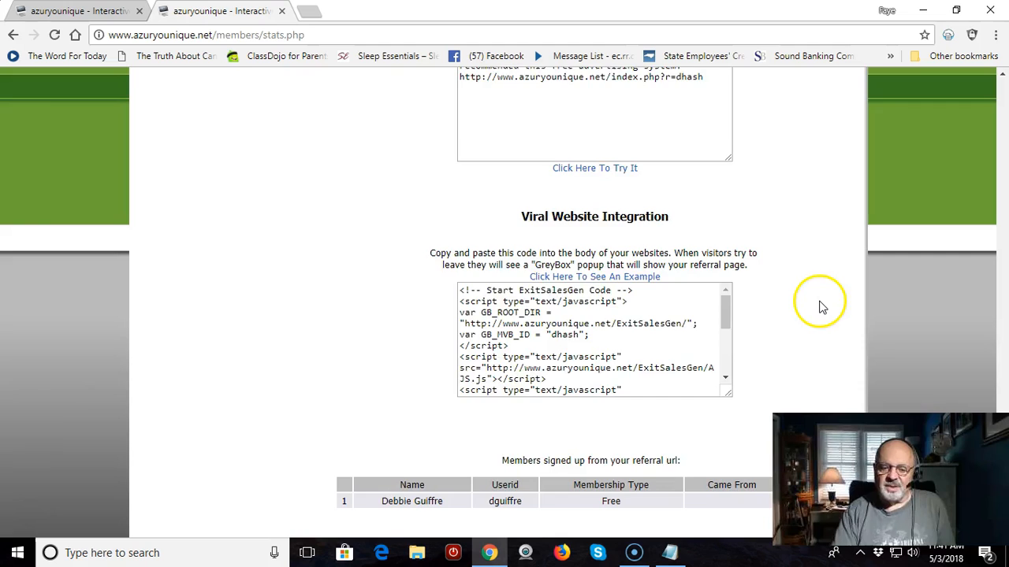
pyautogui.scroll(-3, 819, 307)
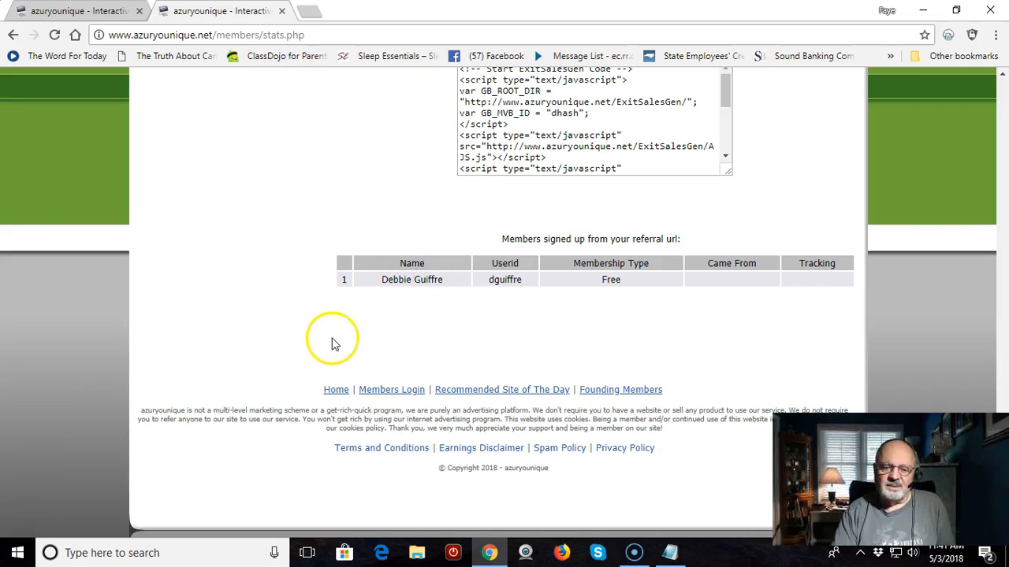
# - Return to the member navigation, open the Setup Ads / View Stats page and review the banner stats table
pyautogui.scroll(6, 327, 339)
pyautogui.scroll(15, 327, 332)
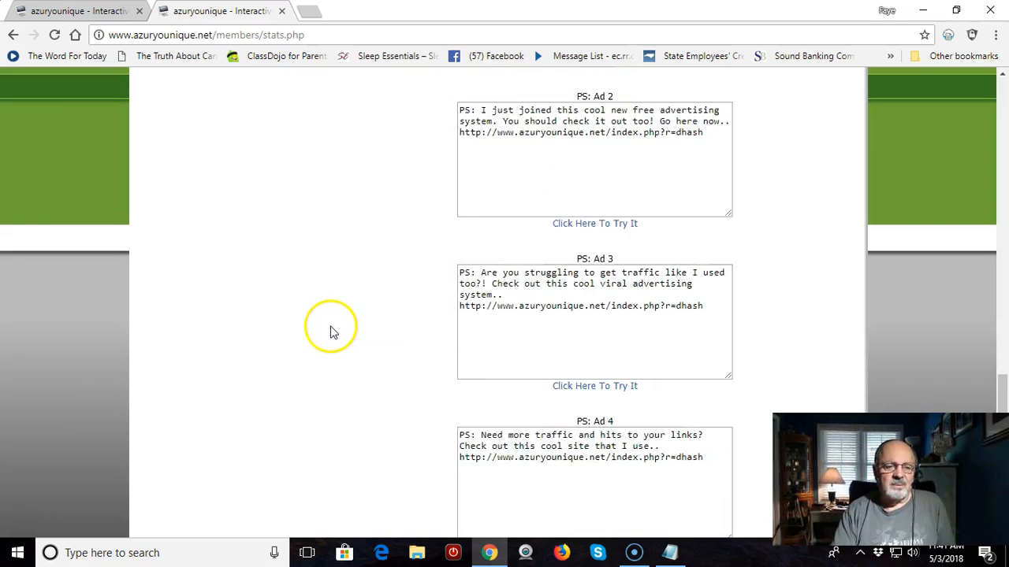
pyautogui.scroll(15, 345, 325)
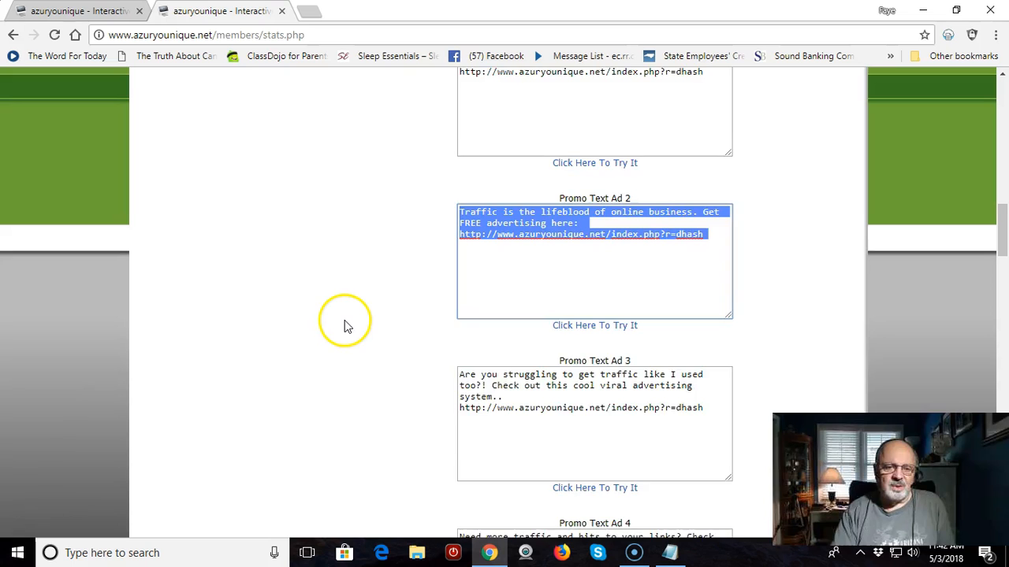
pyautogui.scroll(1, 345, 320)
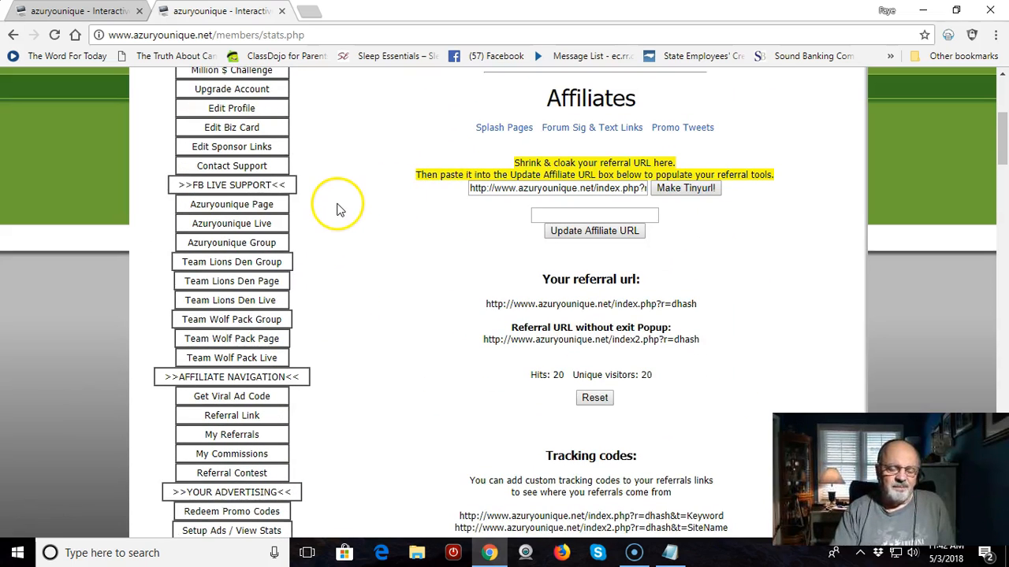
pyautogui.scroll(-1, 337, 209)
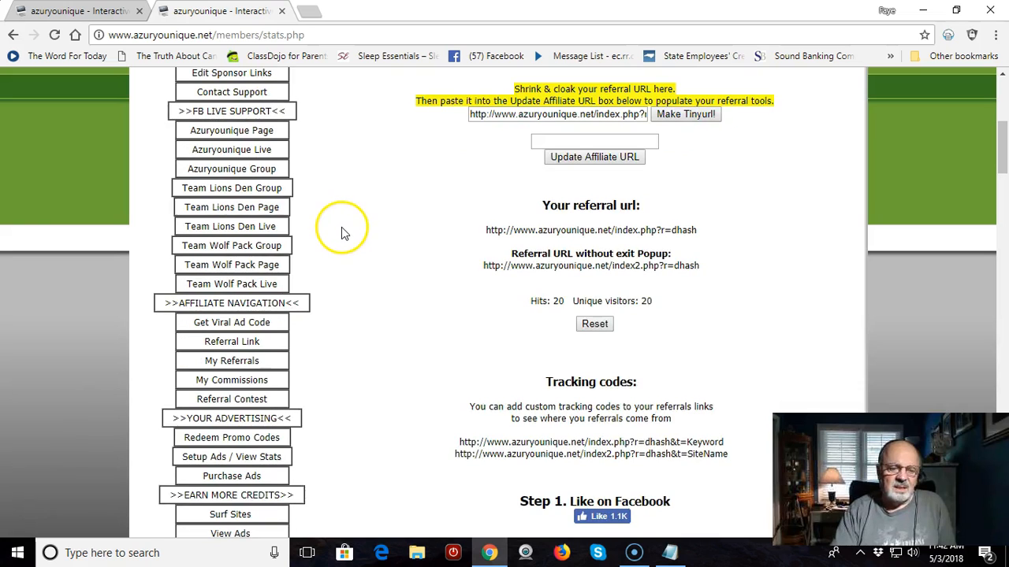
pyautogui.scroll(-2, 341, 227)
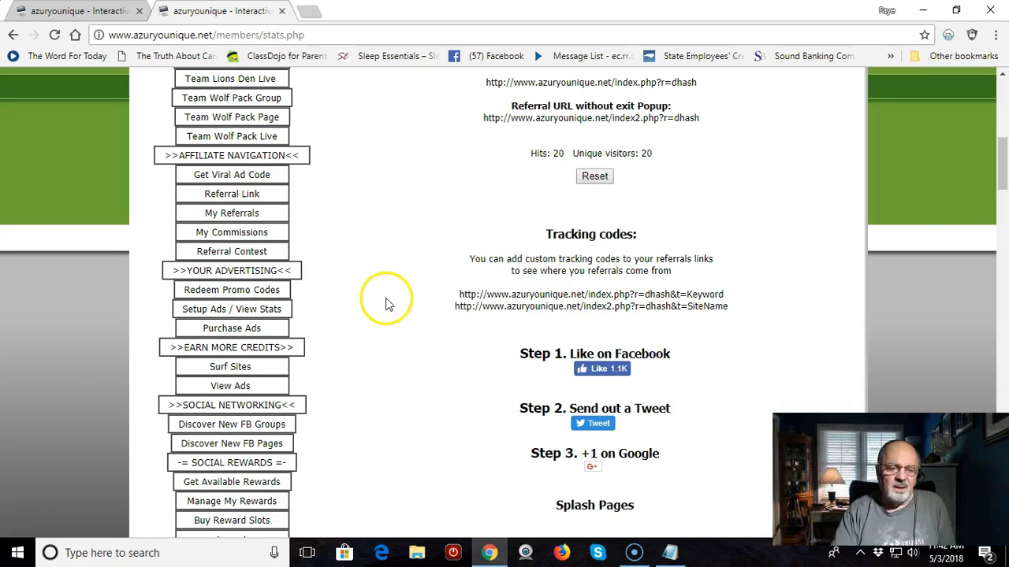
pyautogui.scroll(-1, 379, 307)
pyautogui.click(249, 238)
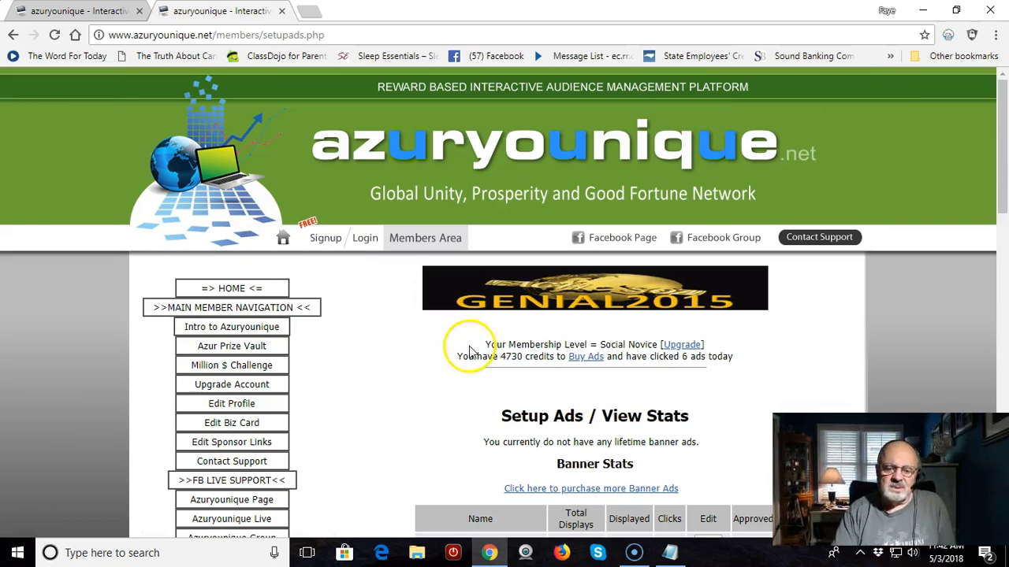
pyautogui.scroll(-3, 398, 342)
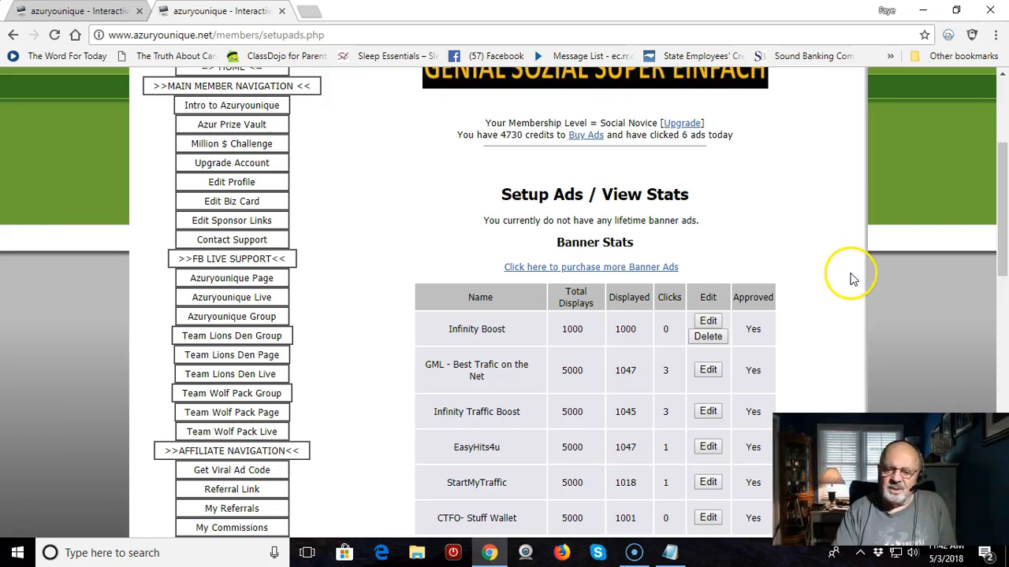
# - Open the Infinity Boost banner for editing and review its name, banner URL and target URL fields
pyautogui.scroll(-1, 851, 278)
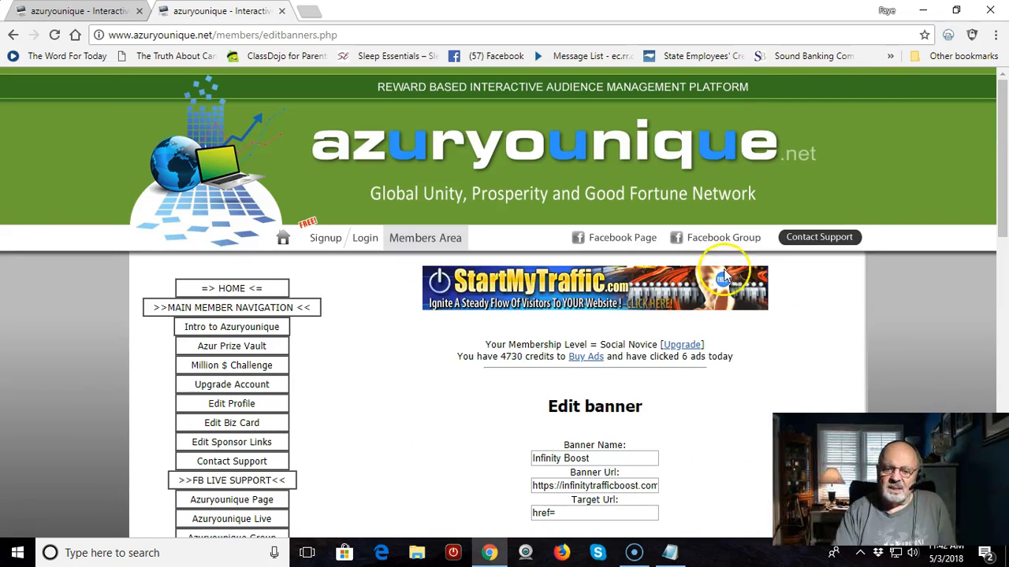
pyautogui.scroll(-1, 844, 320)
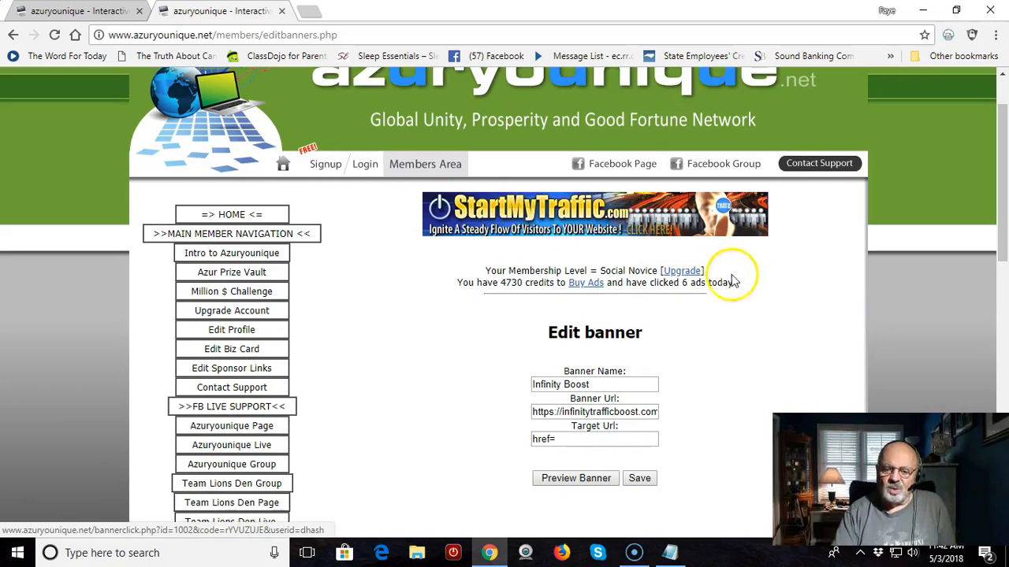
pyautogui.scroll(-2, 844, 334)
pyautogui.scroll(2, 835, 320)
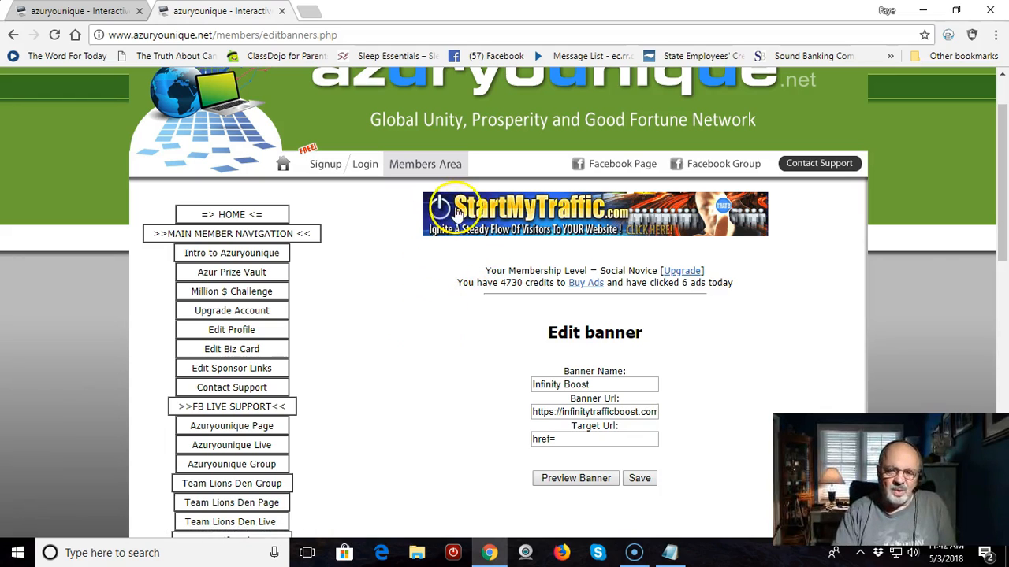
pyautogui.scroll(-1, 765, 308)
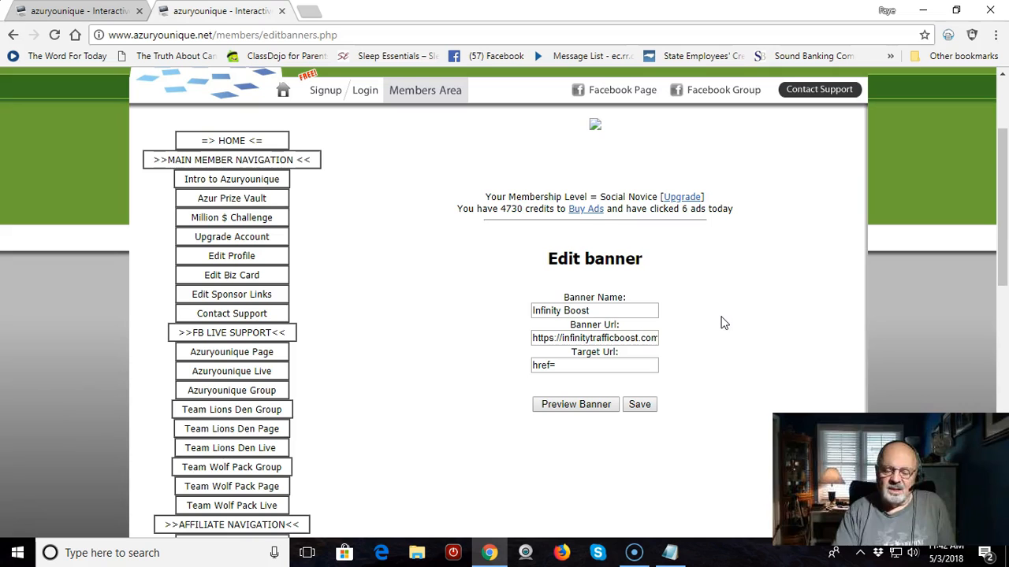
pyautogui.scroll(2, 733, 325)
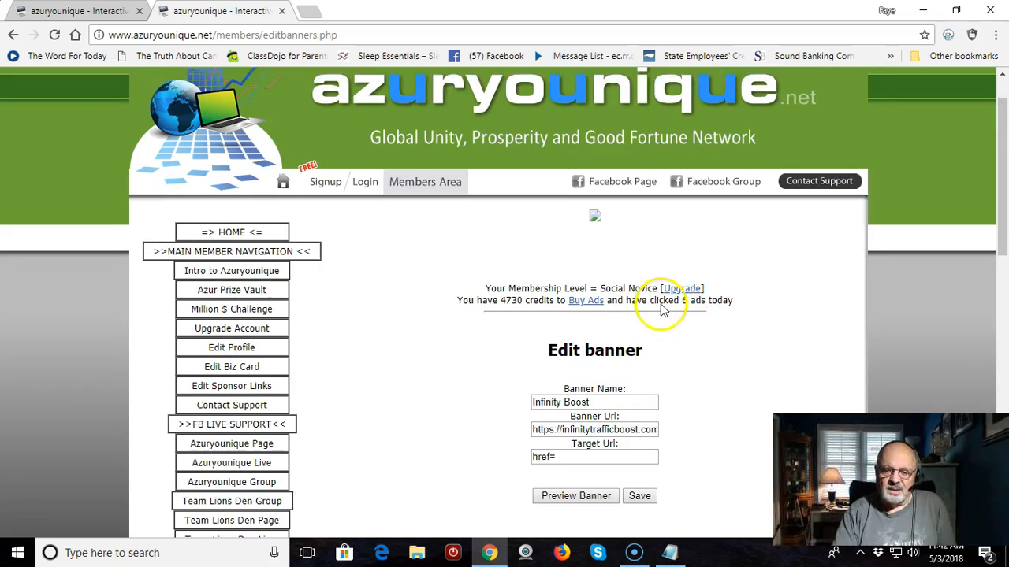
# - Open the GML - Best Trafic on the Net banner for editing and view its fields
pyautogui.scroll(-4, 731, 323)
pyautogui.scroll(4, 733, 337)
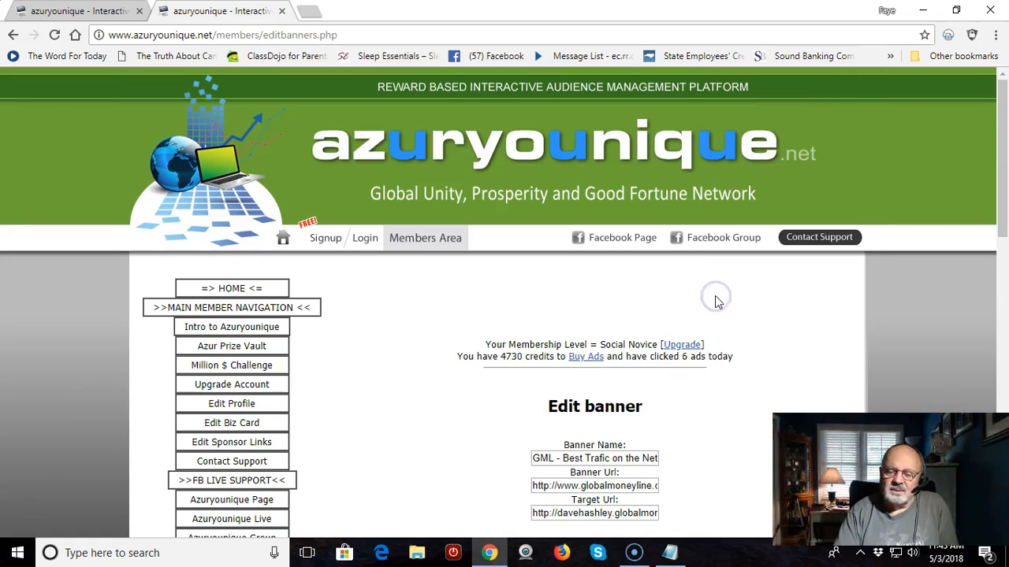
pyautogui.scroll(-1, 709, 329)
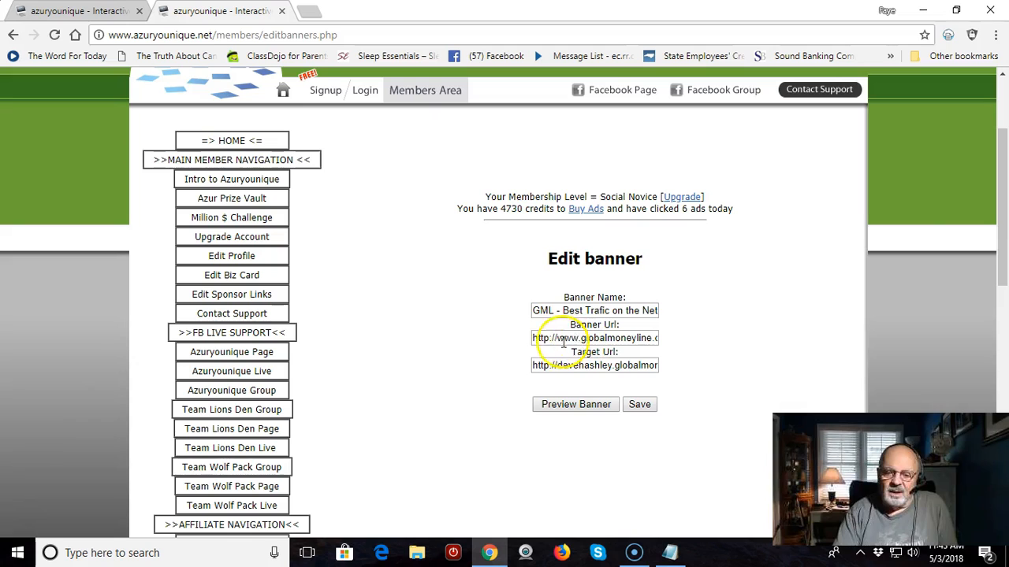
# - Inspect the GML banner's full Banner Url by moving the text cursor through it to the image file name
pyautogui.click(653, 338)
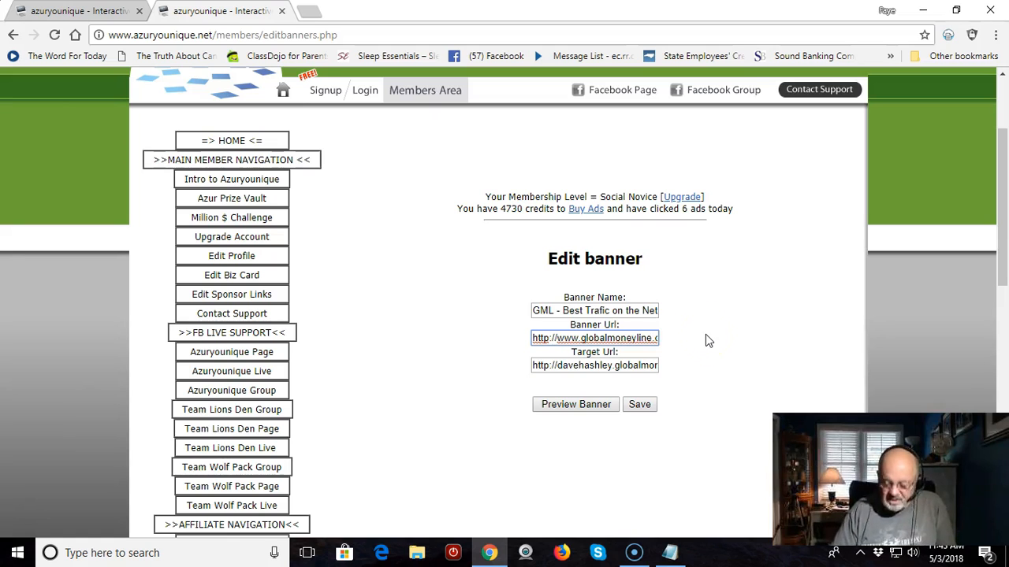
pyautogui.press('Right')
pyautogui.press('Right')
pyautogui.press('Right')
pyautogui.press('Right')
pyautogui.press('Right')
pyautogui.press('Right')
pyautogui.press('Right')
pyautogui.press('Right')
pyautogui.press('Right')
pyautogui.press('Right')
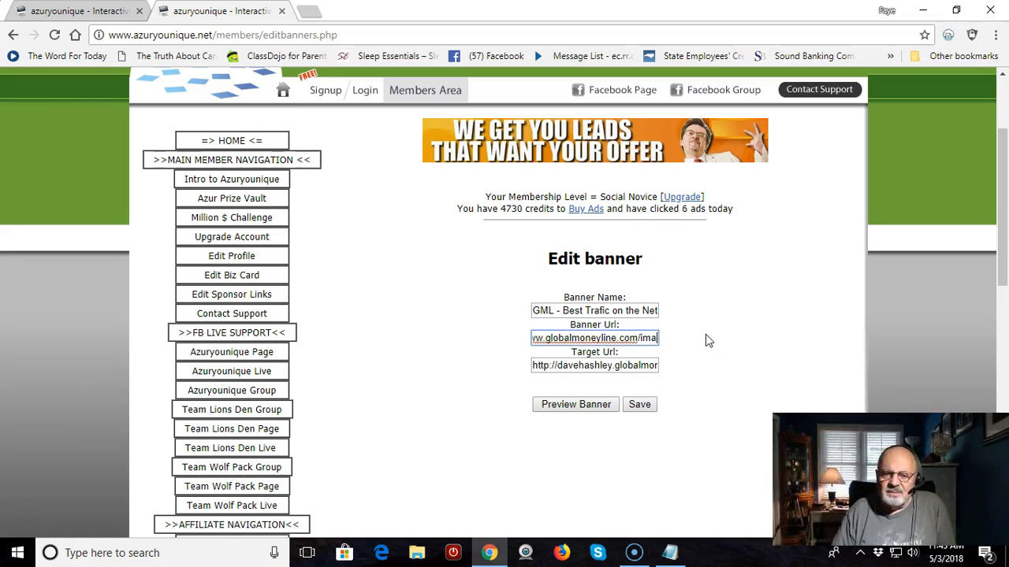
pyautogui.press('Right')
pyautogui.press('Right')
pyautogui.press('Right')
pyautogui.press('Right')
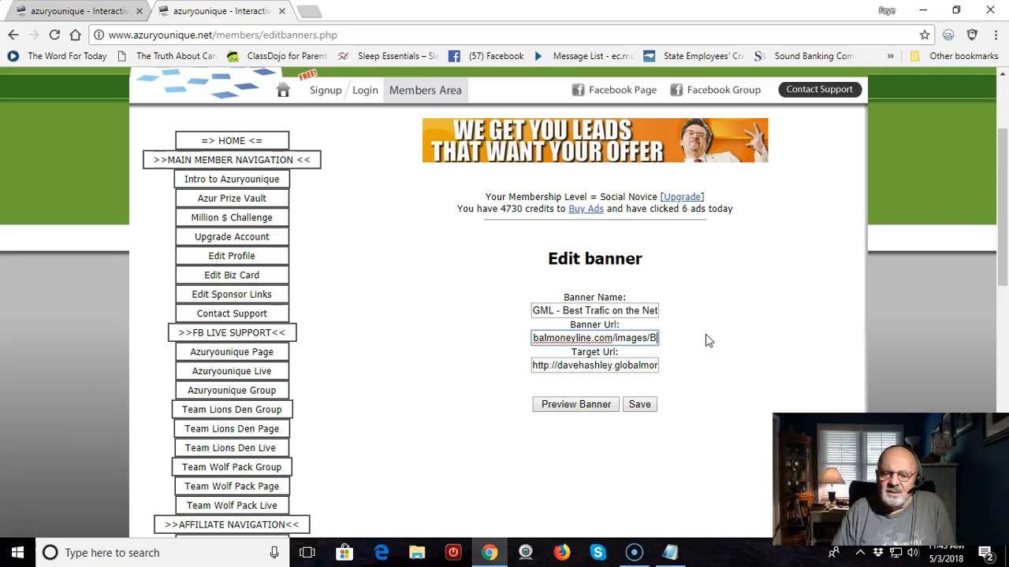
pyautogui.press('Right')
pyautogui.press('Right')
pyautogui.press('Right')
pyautogui.press('Right')
pyautogui.press('Right')
pyautogui.press('Right')
pyautogui.press('Right')
pyautogui.press('Right')
pyautogui.press('Right')
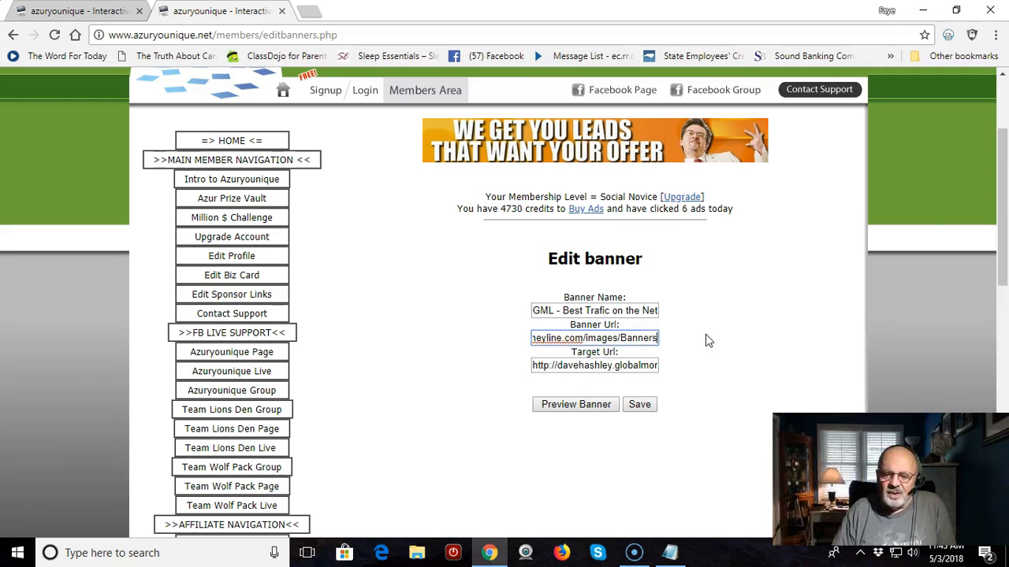
pyautogui.press('Right')
pyautogui.press('Right')
pyautogui.press('Right')
pyautogui.press('Right')
pyautogui.press('Right')
pyautogui.press('Right')
pyautogui.press('Right')
pyautogui.press('Right')
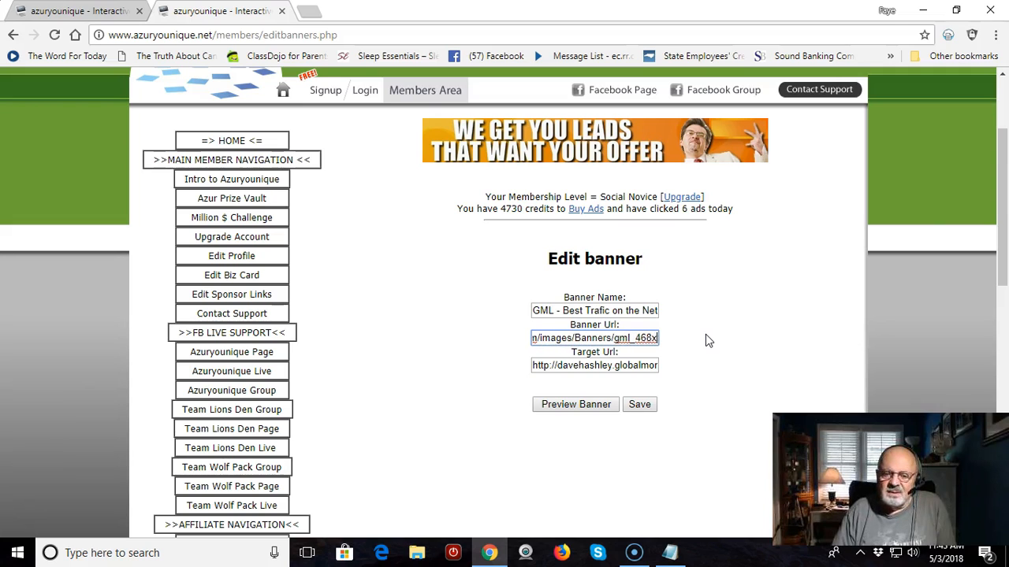
pyautogui.press('Right')
pyautogui.press('Right')
pyautogui.press('Right')
pyautogui.press('Right')
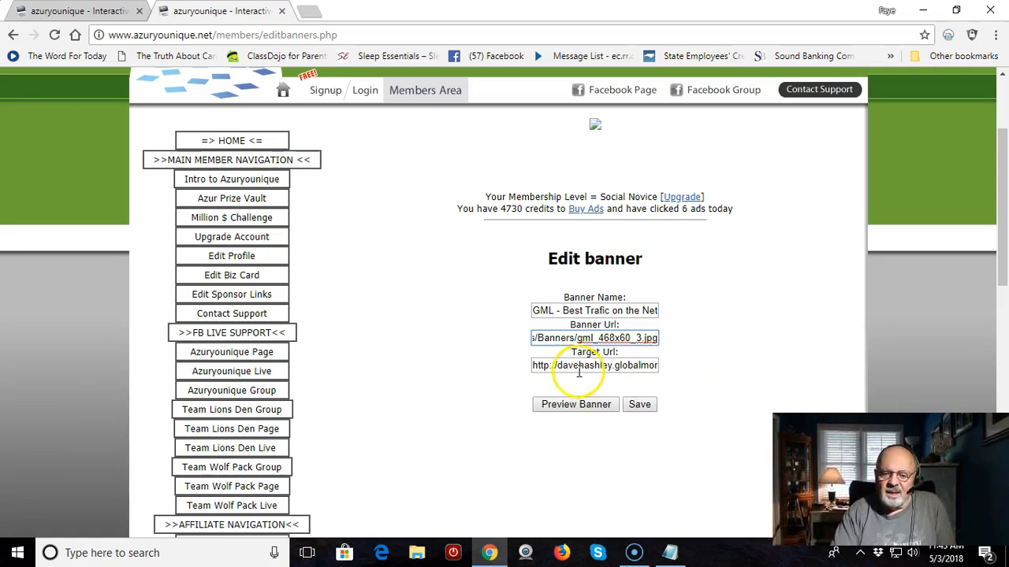
# - Place the cursor in the GML banner's Target Url and look over the member navigation options
pyautogui.click(643, 365)
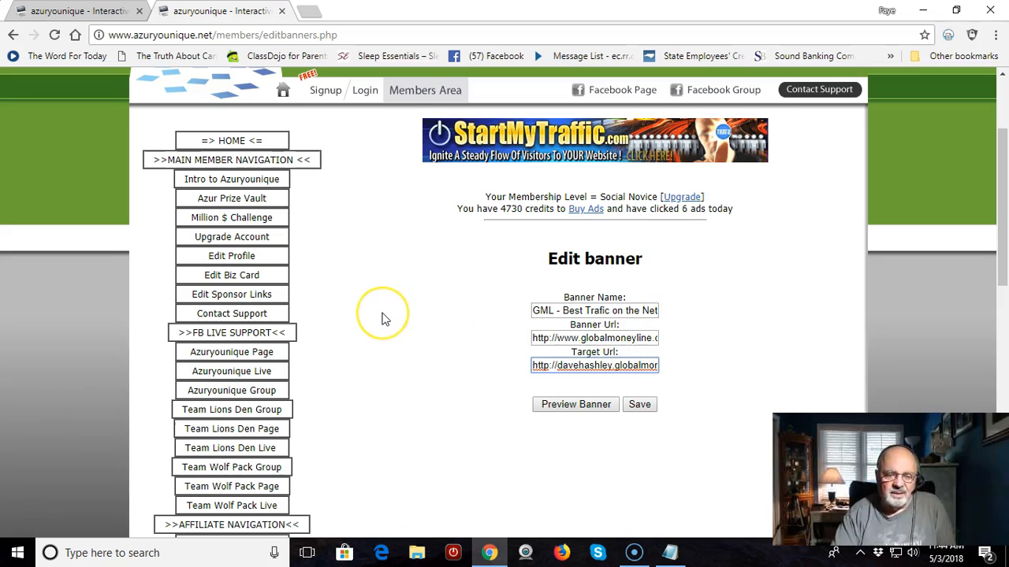
pyautogui.scroll(-3, 383, 318)
pyautogui.scroll(-1, 382, 319)
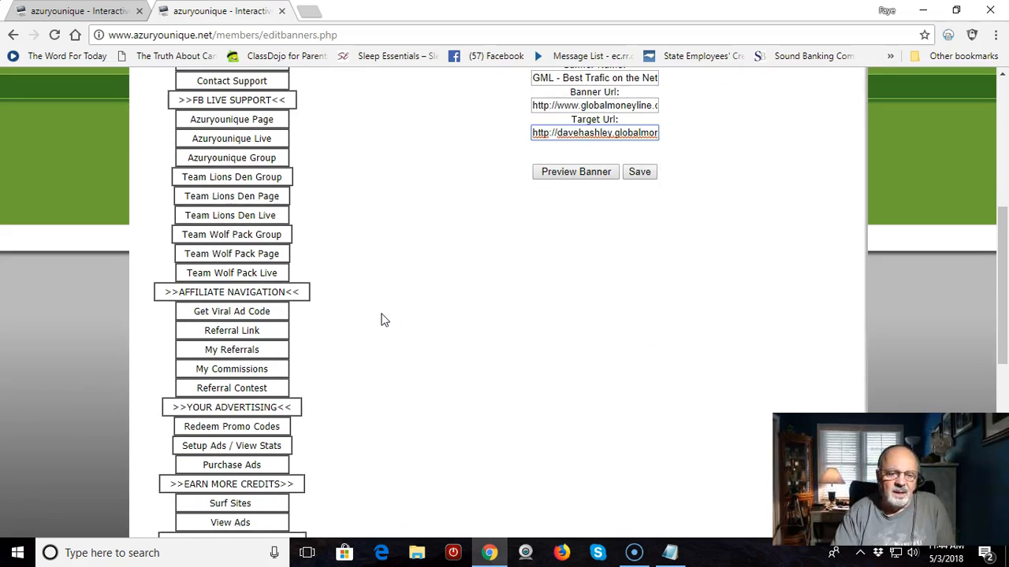
pyautogui.scroll(5, 383, 319)
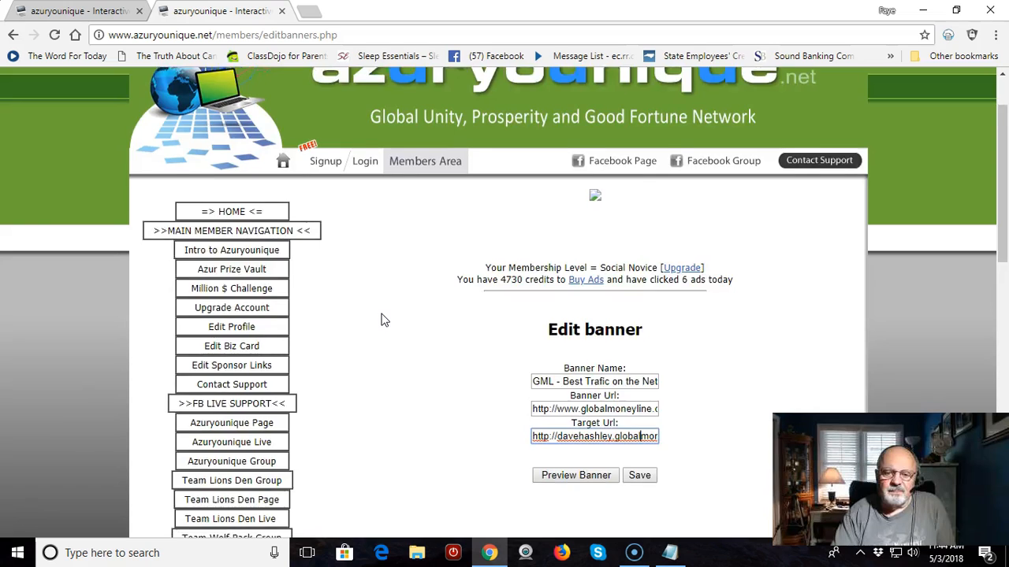
# - Return to the Setup Ads / View Stats page and review the Banner Stats table
pyautogui.scroll(-3, 383, 319)
pyautogui.scroll(-1, 382, 319)
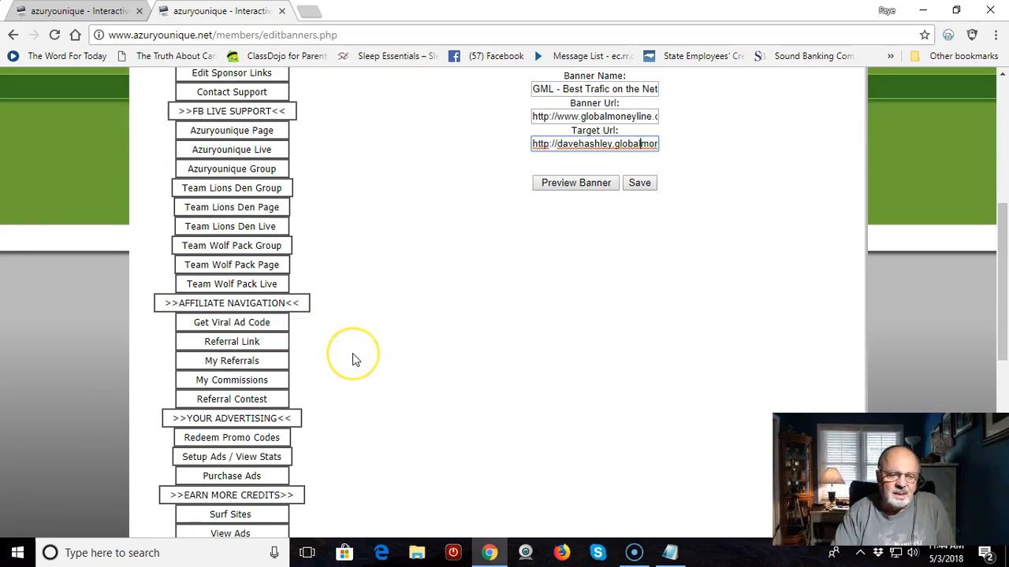
pyautogui.scroll(-1, 353, 356)
pyautogui.scroll(-1, 353, 356)
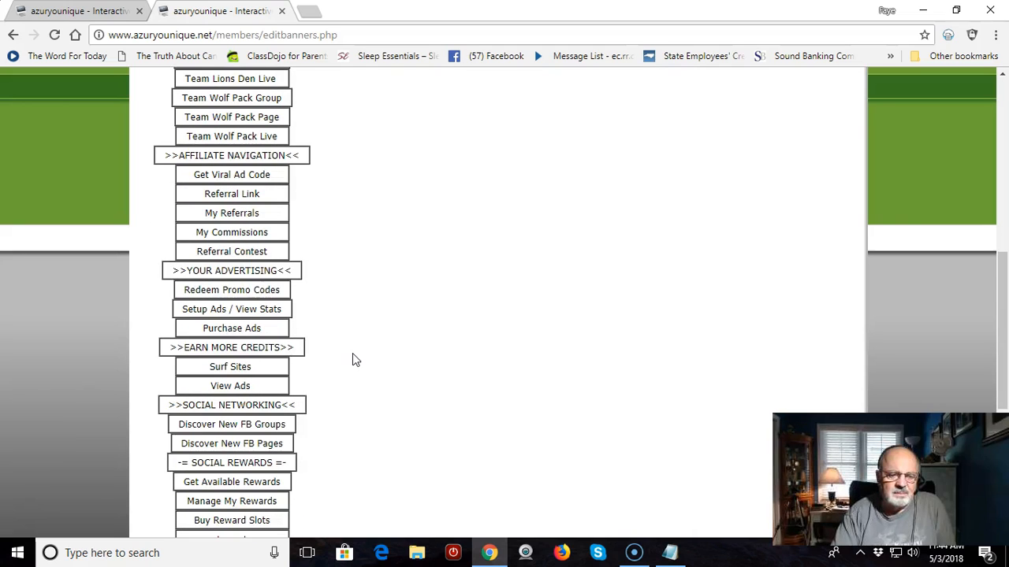
pyautogui.click(252, 315)
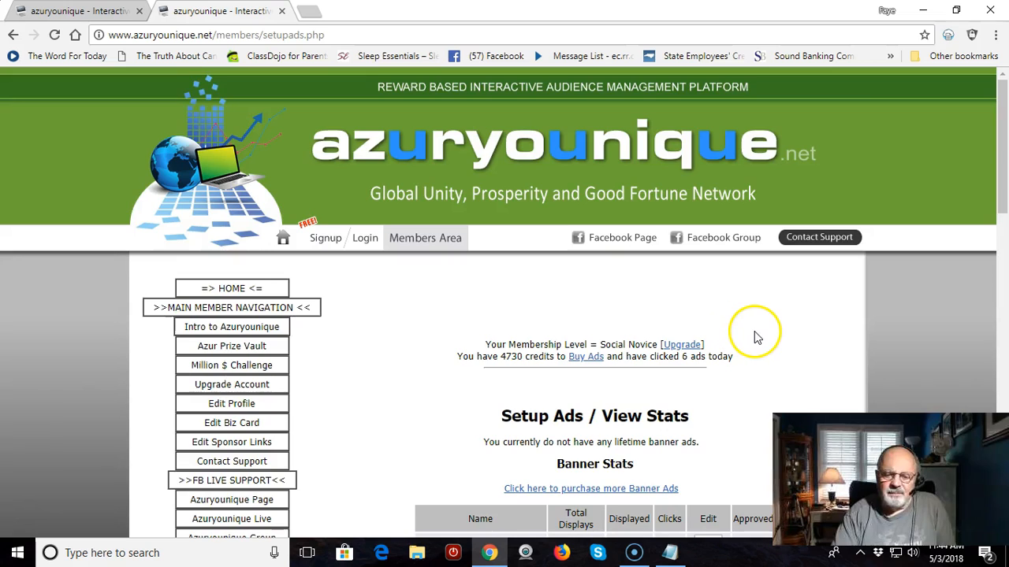
pyautogui.scroll(-3, 772, 335)
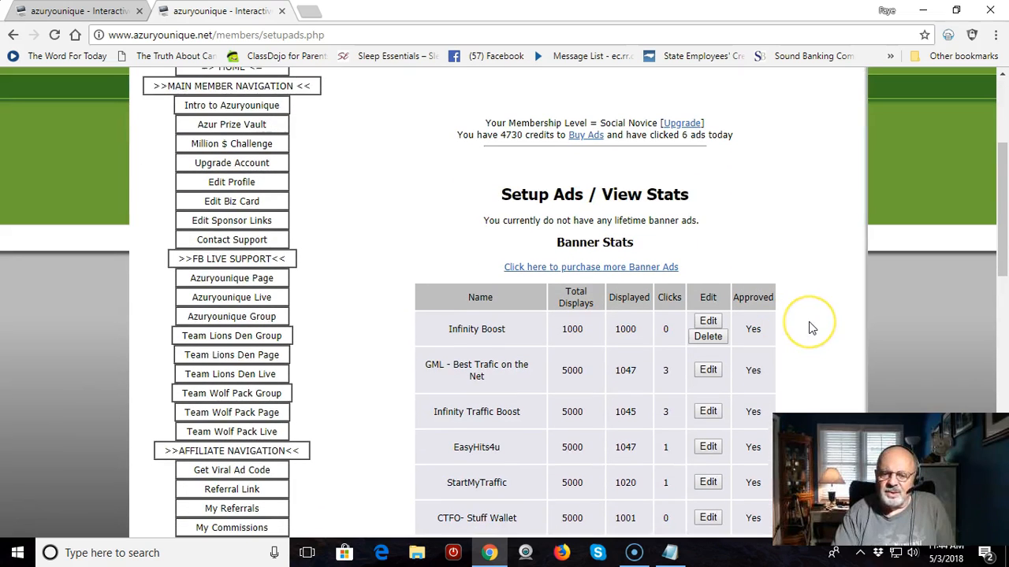
pyautogui.scroll(-1, 811, 328)
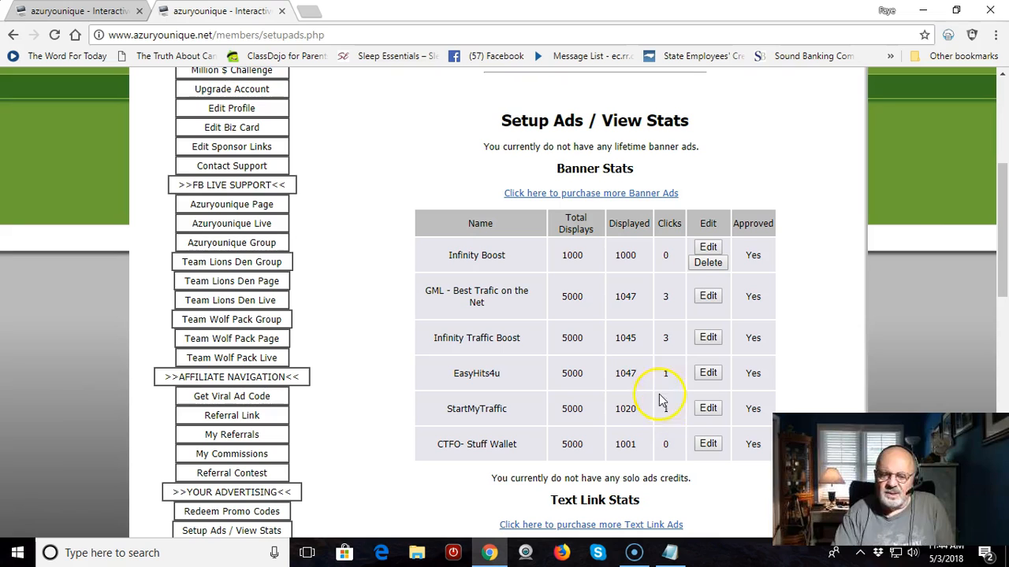
# - Open the "Wow don't miss out on this FREE GML Training" text link ad for editing and review its Subject Line and Url fields
pyautogui.scroll(-3, 823, 304)
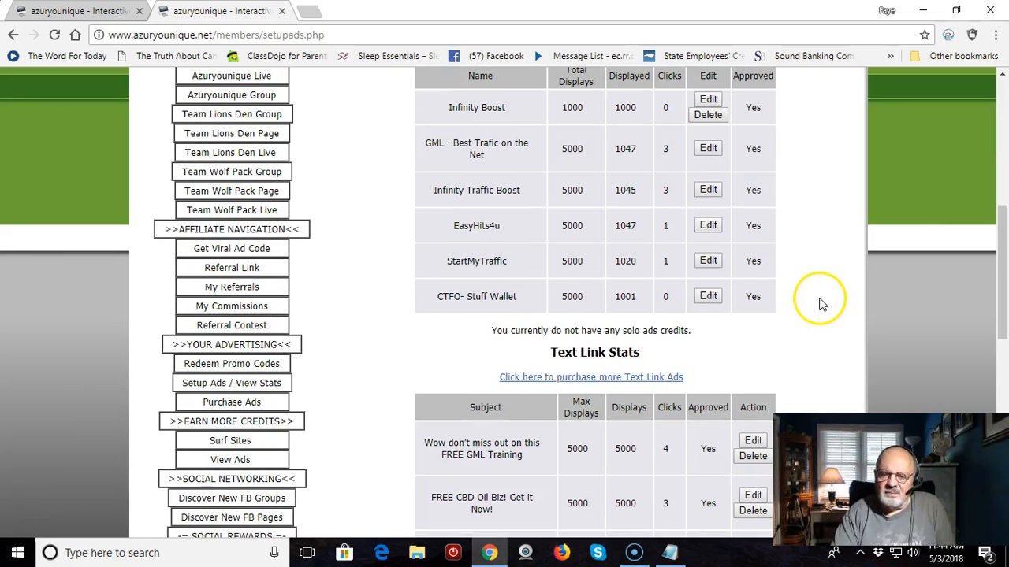
pyautogui.scroll(-1, 820, 305)
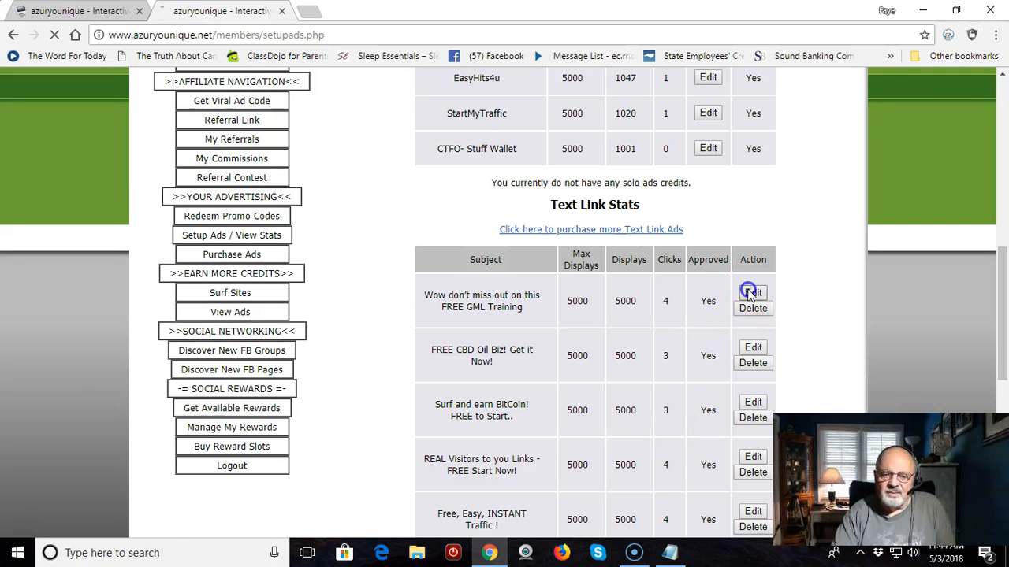
pyautogui.scroll(-1, 771, 334)
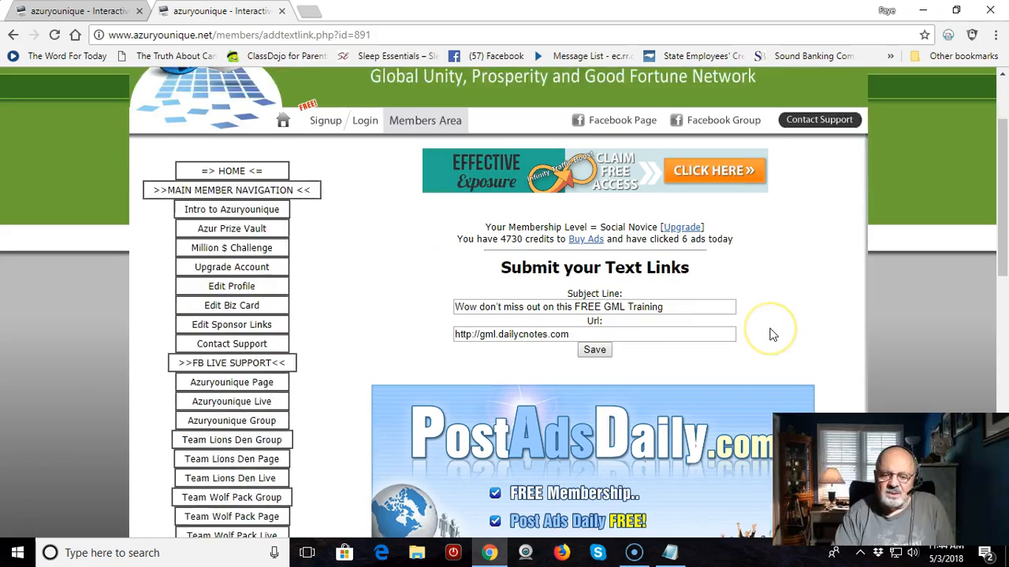
pyautogui.scroll(-1, 773, 334)
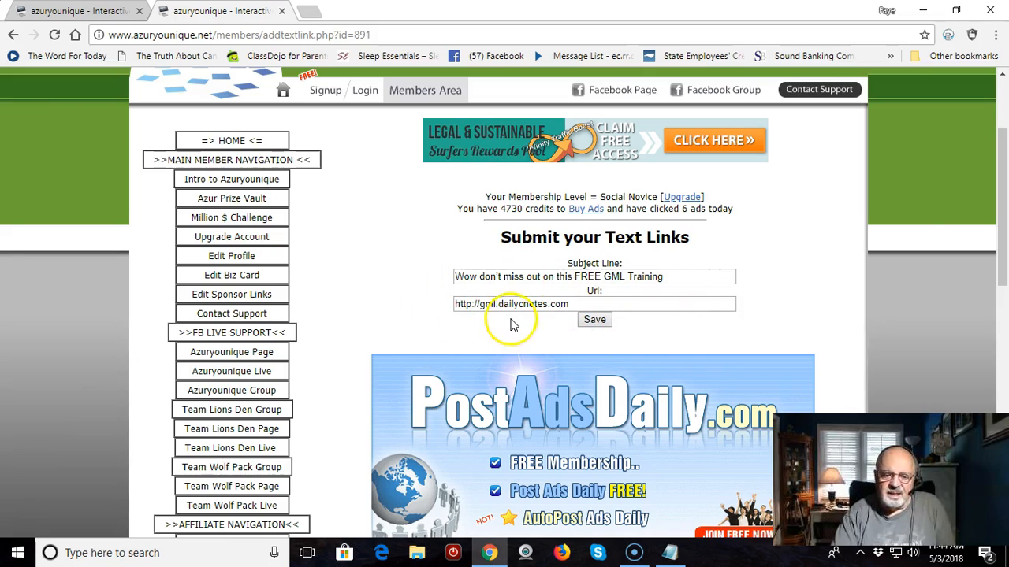
pyautogui.scroll(2, 787, 346)
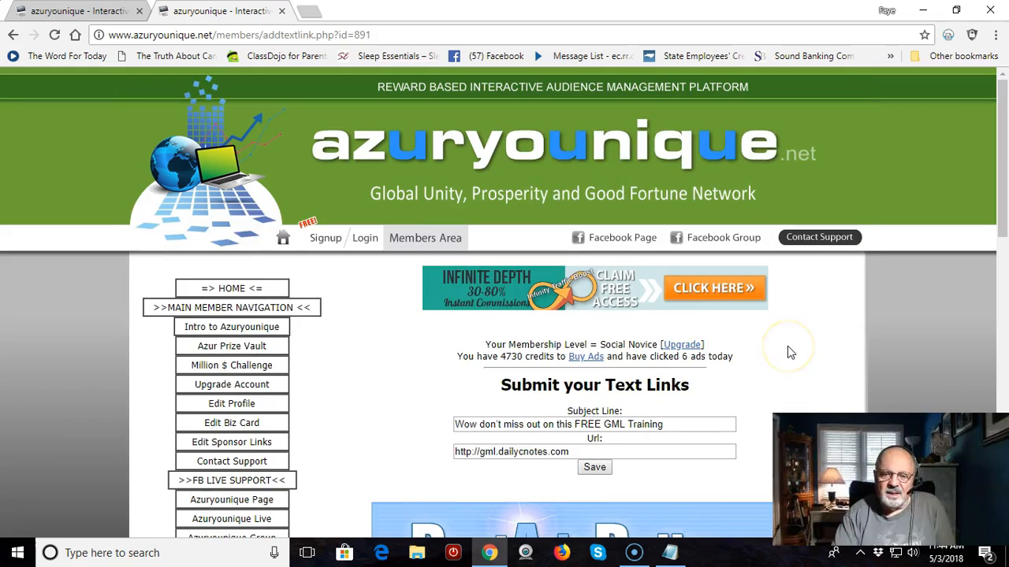
pyautogui.scroll(-2, 787, 349)
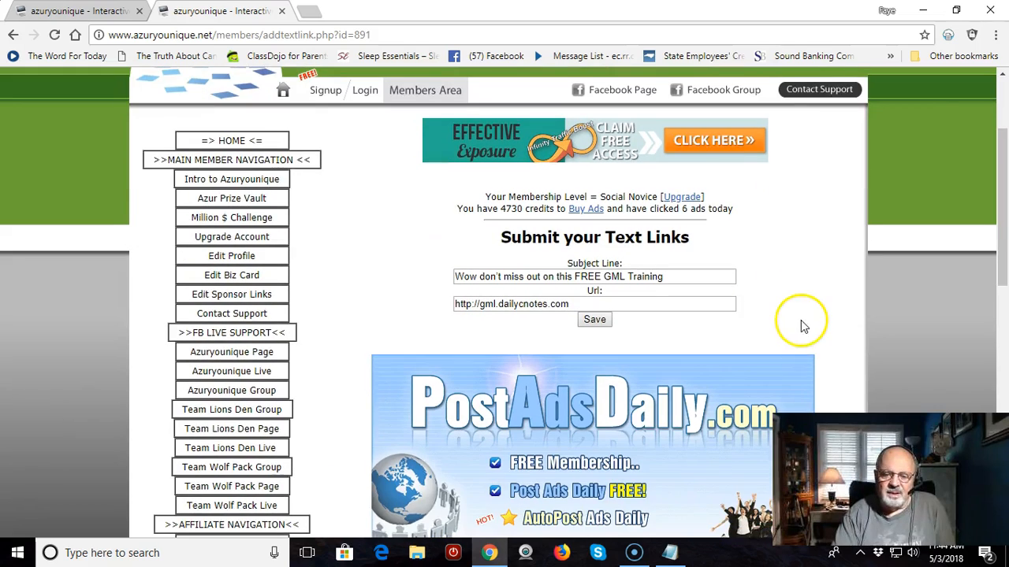
pyautogui.scroll(-2, 799, 326)
pyautogui.scroll(-2, 804, 327)
pyautogui.scroll(6, 804, 327)
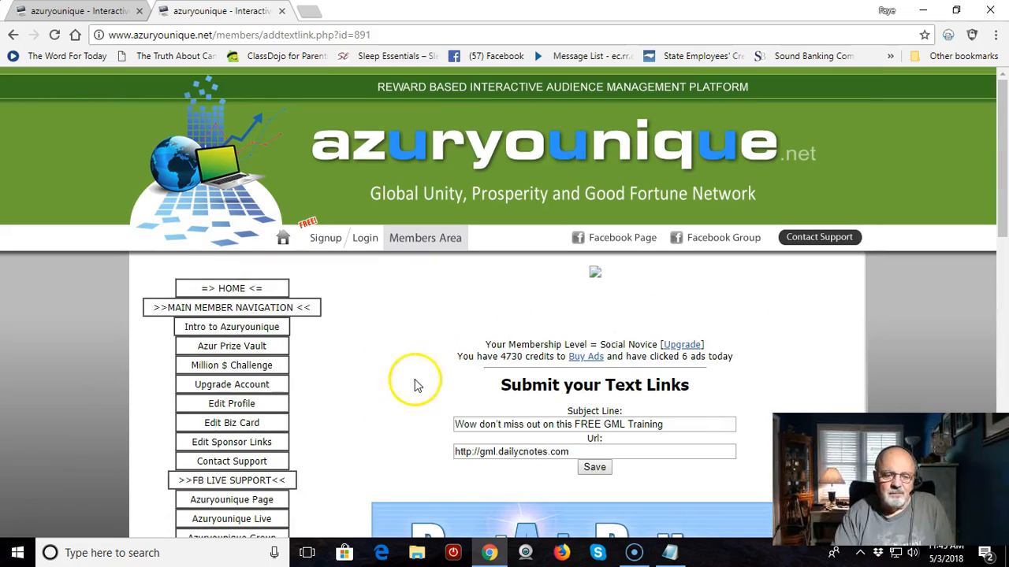
# - Go back to the ad stats page and review the Text Link Stats down to the Fullpage Surf Ad Stats
pyautogui.click(12, 36)
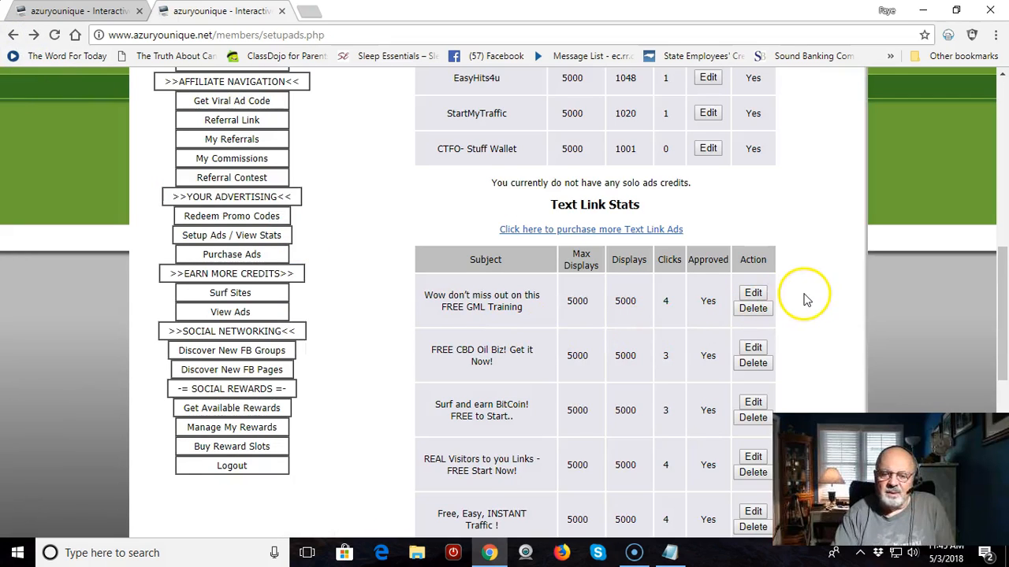
pyautogui.scroll(-2, 808, 297)
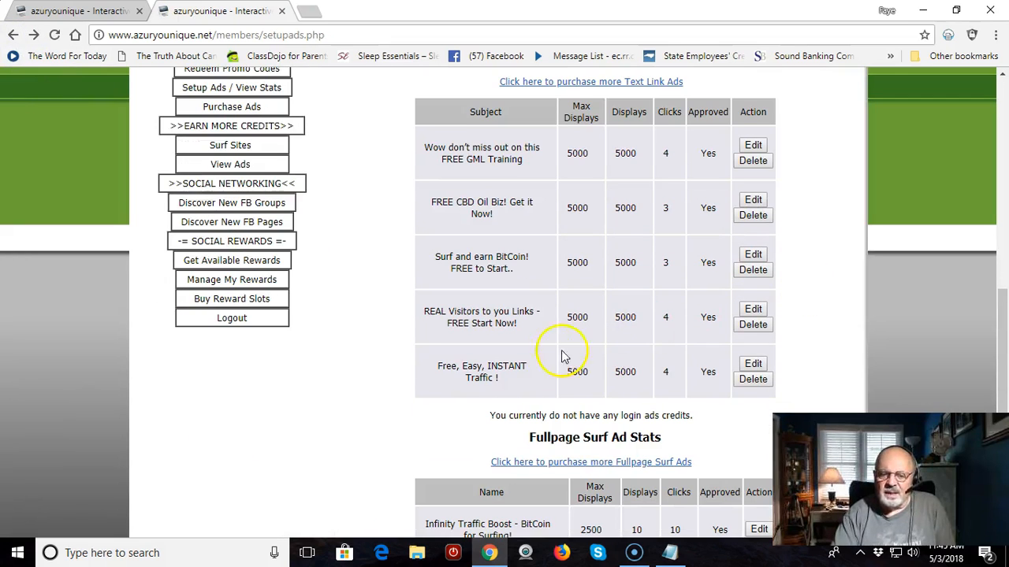
pyautogui.scroll(-2, 820, 262)
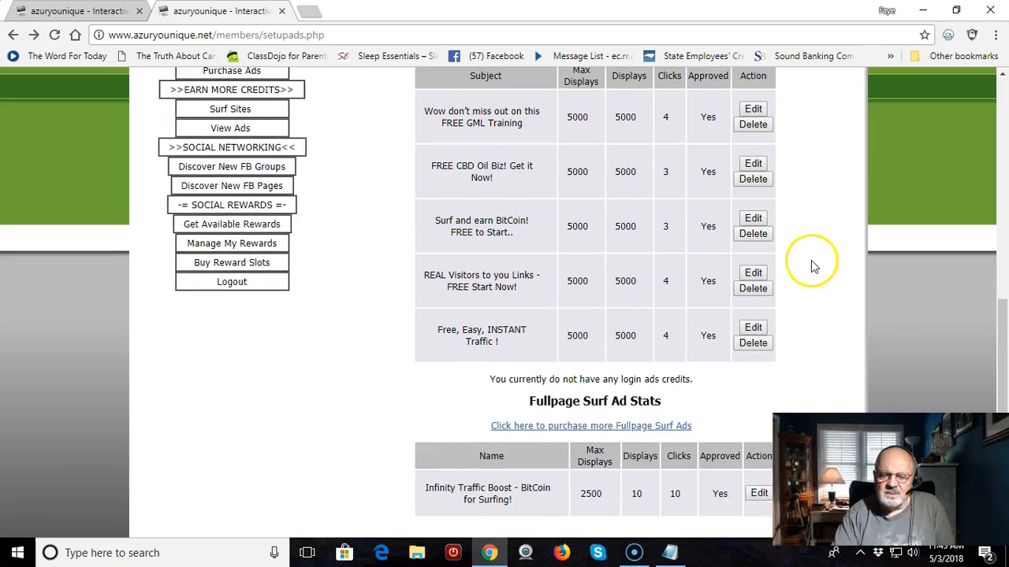
# - Open the "Infinity Traffic Boost - BitCoin for Surfing!" fullpage surf ad for editing and review its Name and Url fields
pyautogui.scroll(-1, 814, 267)
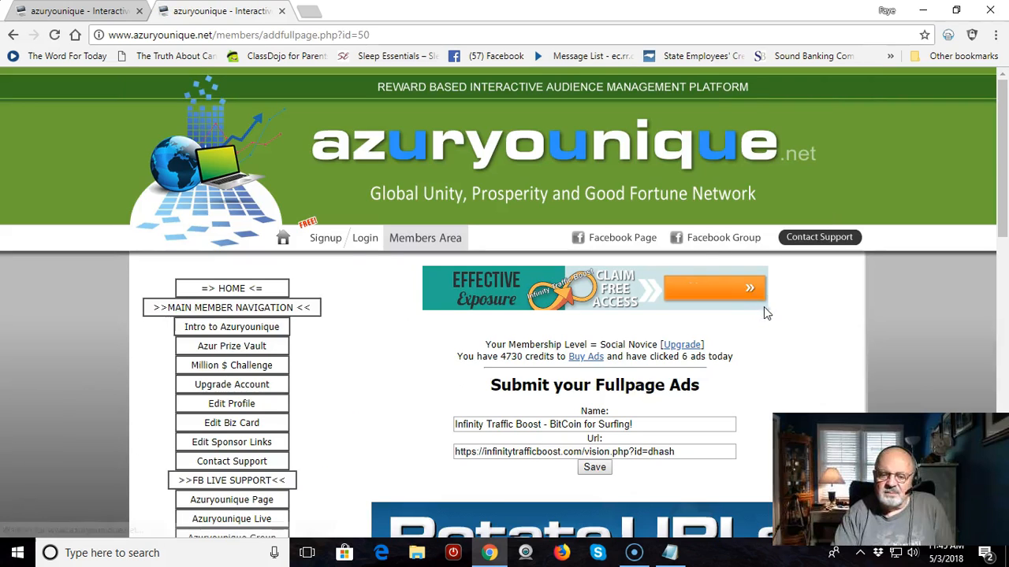
pyautogui.scroll(-1, 798, 307)
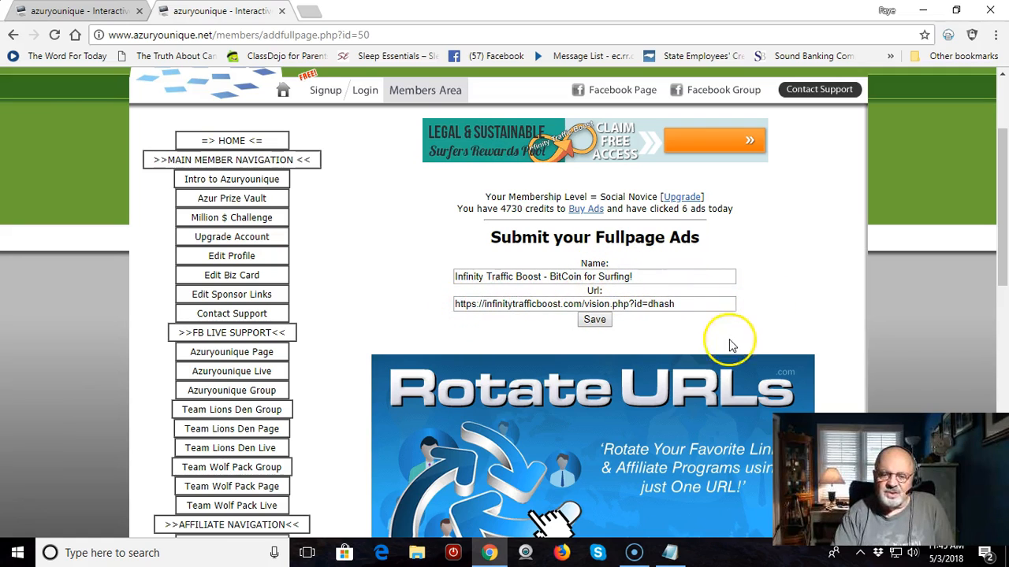
pyautogui.scroll(1, 792, 321)
pyautogui.scroll(-2, 798, 322)
pyautogui.scroll(2, 800, 317)
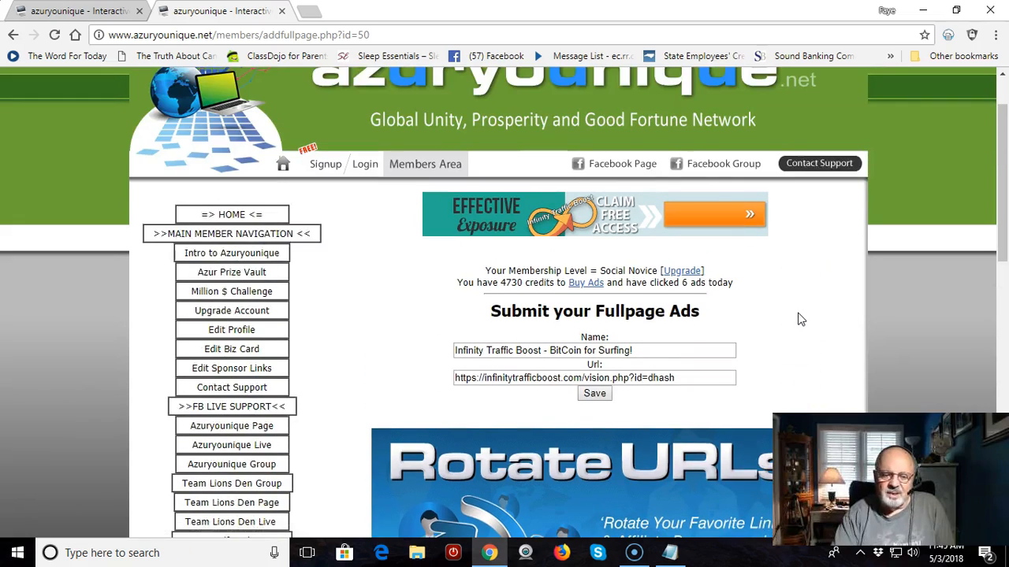
pyautogui.scroll(-2, 798, 319)
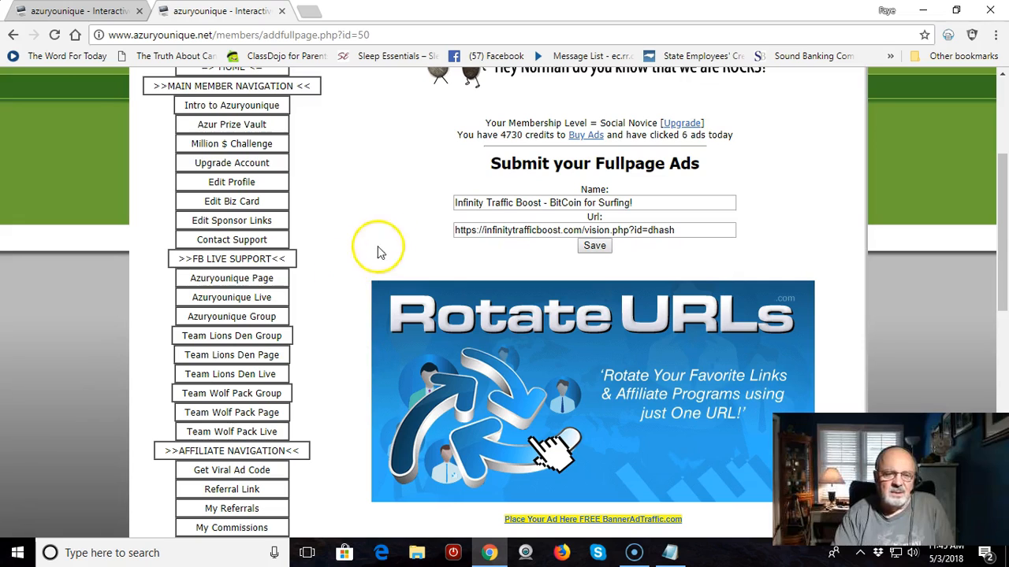
# - Go back from the fullpage ad form and look over the fullpage, text link and banner statistics again
pyautogui.click(13, 34)
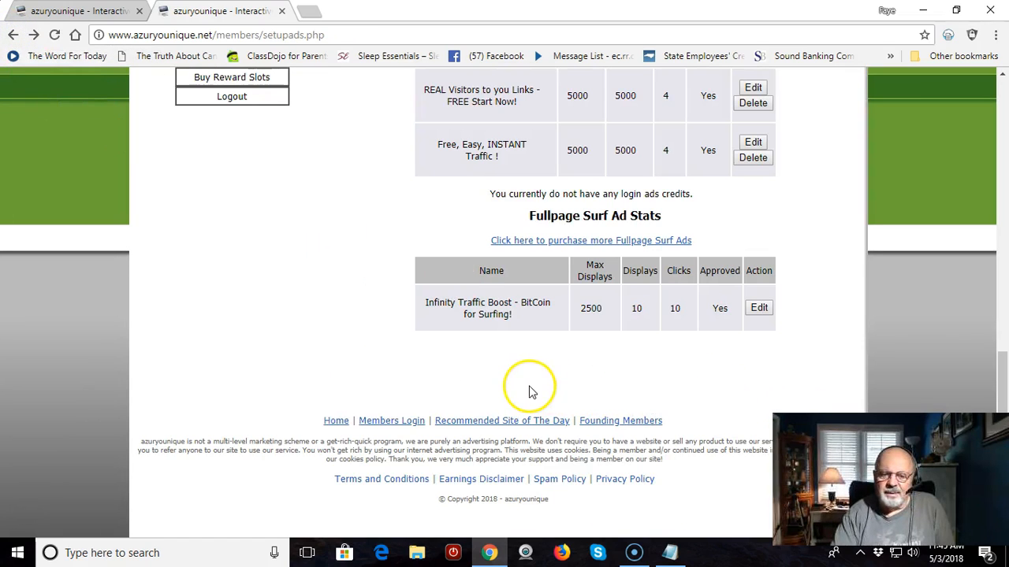
pyautogui.scroll(-1, 532, 392)
pyautogui.scroll(2, 526, 386)
pyautogui.scroll(4, 520, 373)
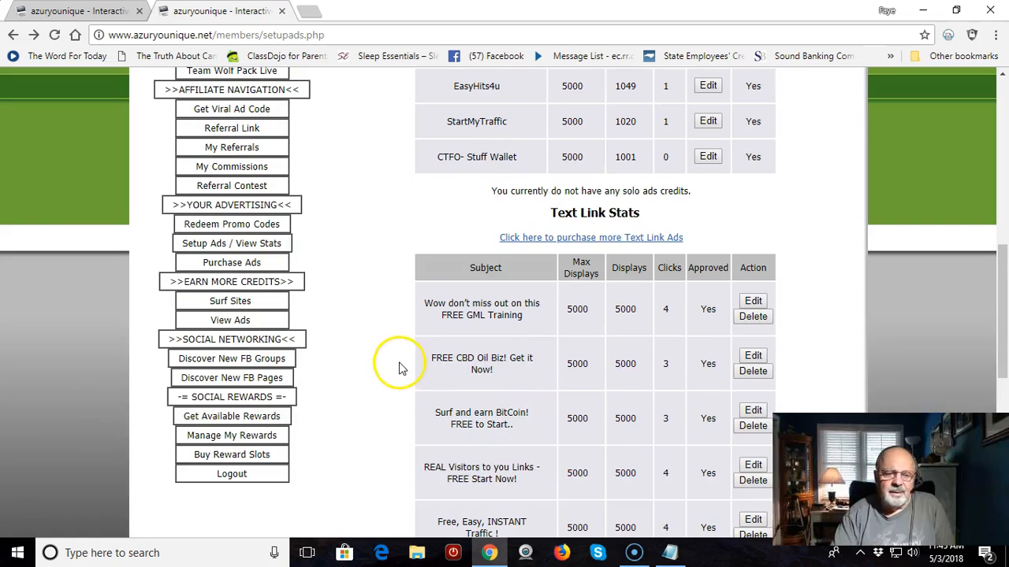
pyautogui.scroll(7, 382, 362)
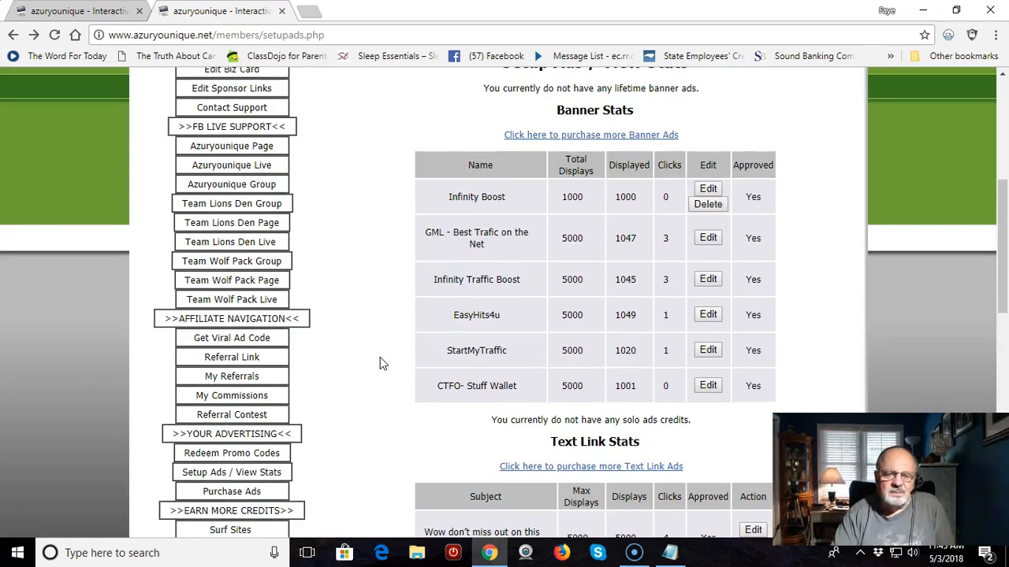
pyautogui.scroll(-5, 380, 362)
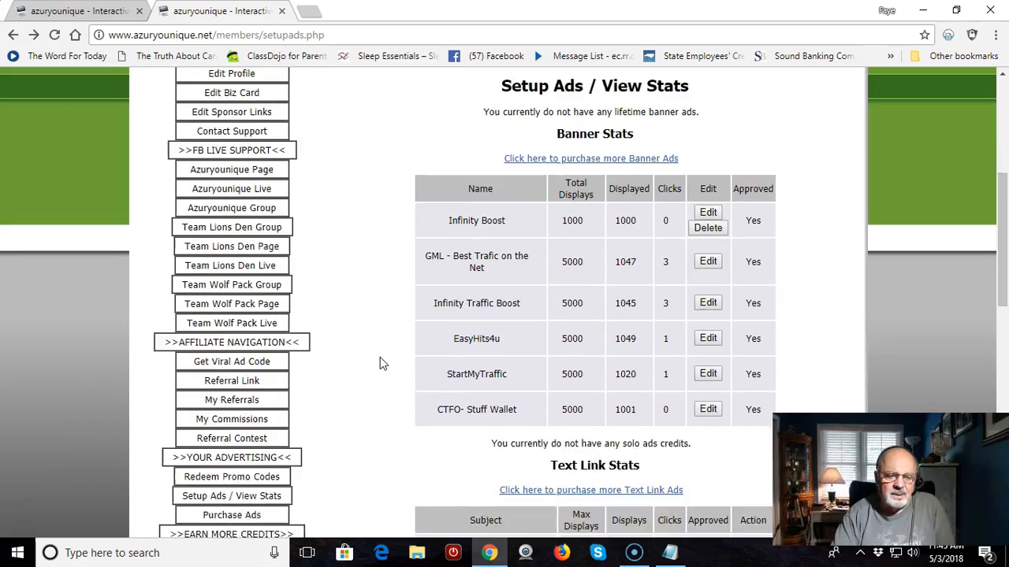
pyautogui.scroll(-2, 380, 364)
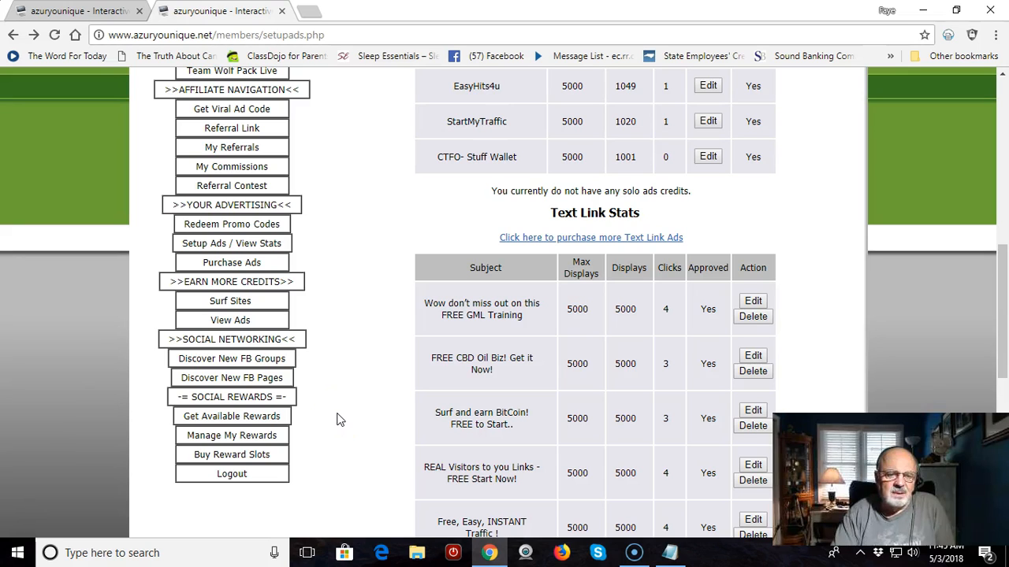
# - Reload the Setup Ads / View Stats page and check through its ad tables
pyautogui.click(246, 244)
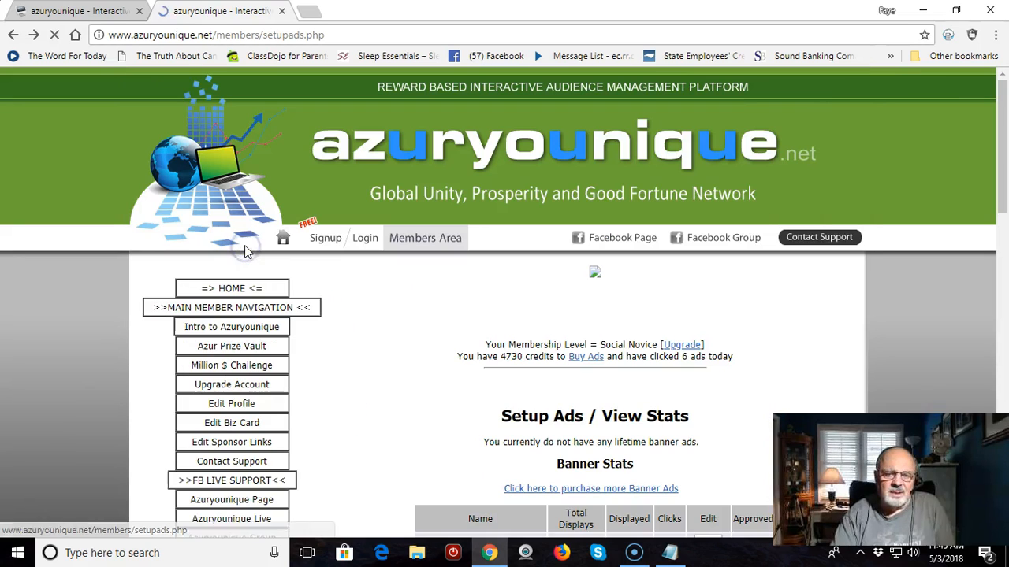
pyautogui.scroll(-3, 733, 355)
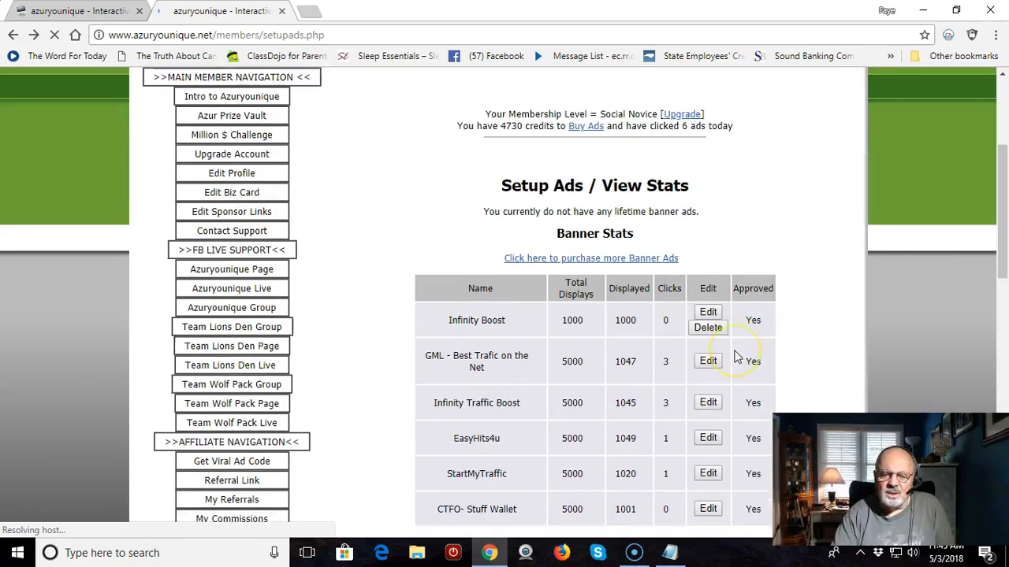
pyautogui.scroll(-3, 737, 356)
pyautogui.scroll(6, 736, 355)
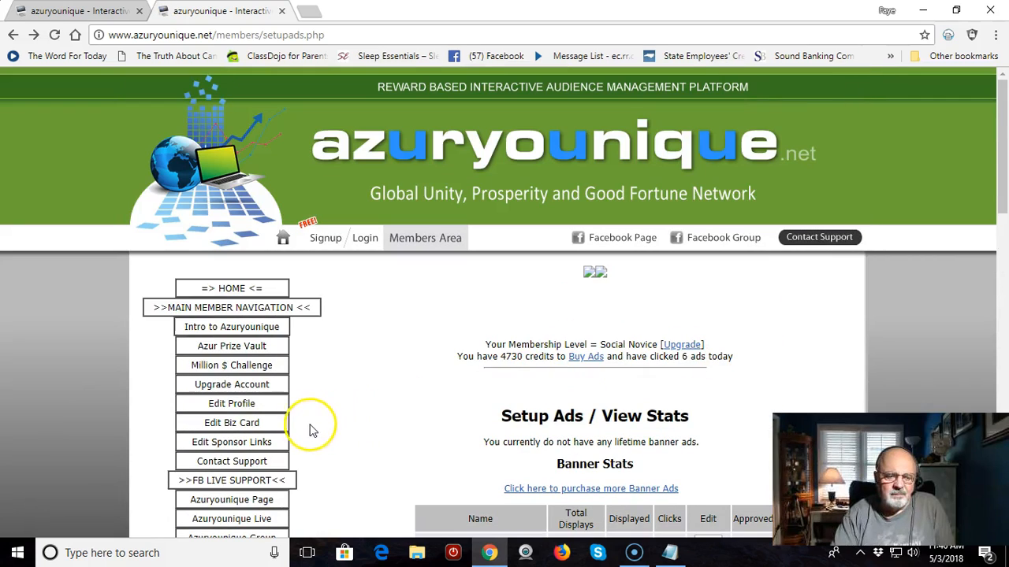
# - Open the Purchase Ads page and review the pricing for lifetime banner ads and banner impressions
pyautogui.scroll(-1, 357, 418)
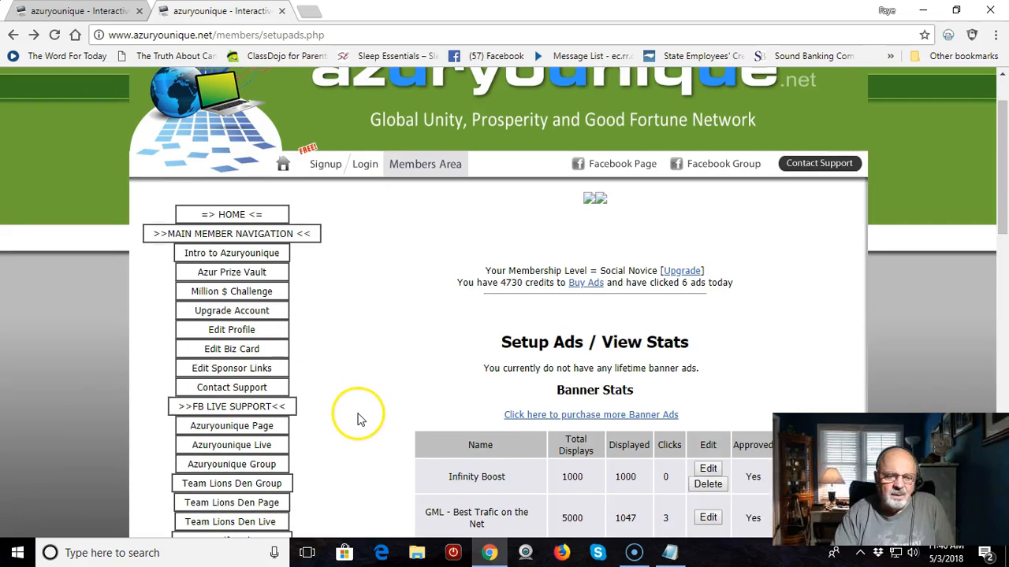
pyautogui.scroll(-2, 356, 416)
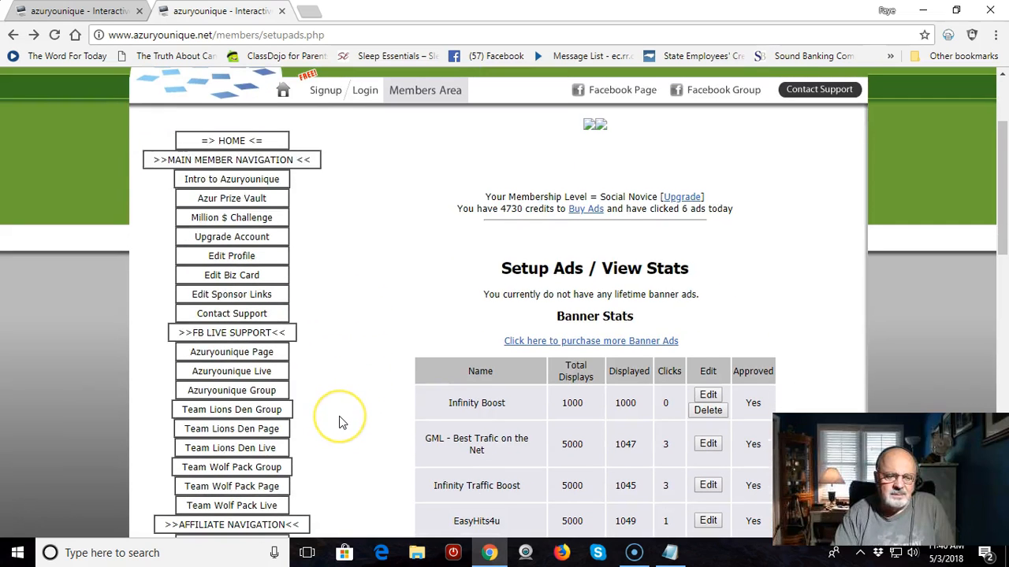
pyautogui.scroll(-2, 340, 423)
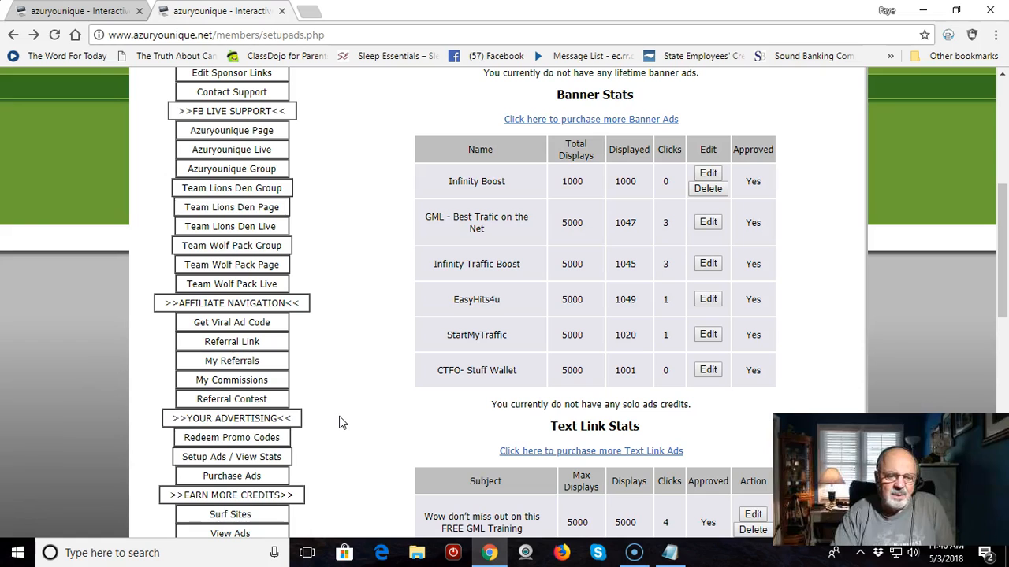
pyautogui.scroll(-1, 340, 423)
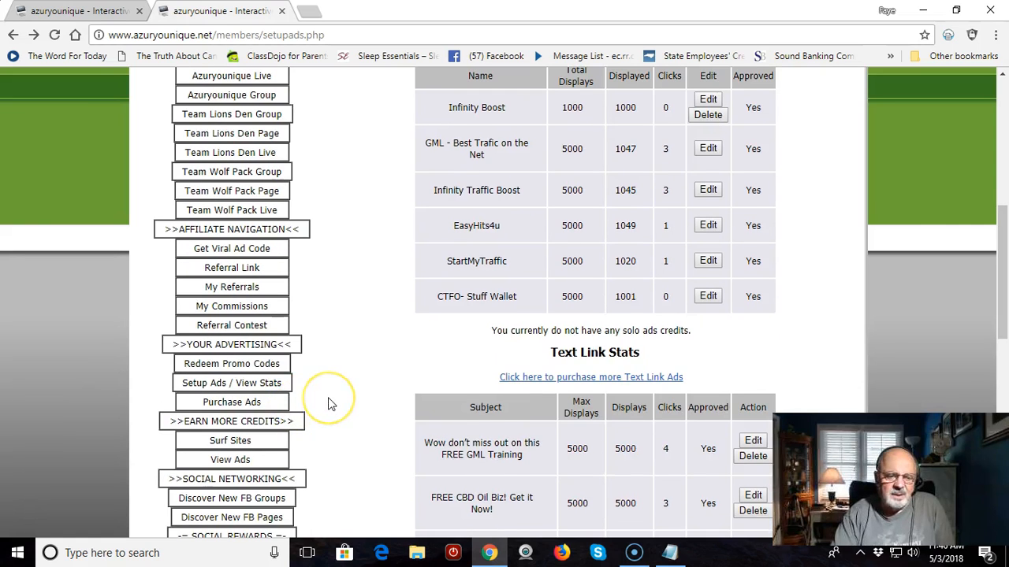
pyautogui.scroll(-1, 330, 404)
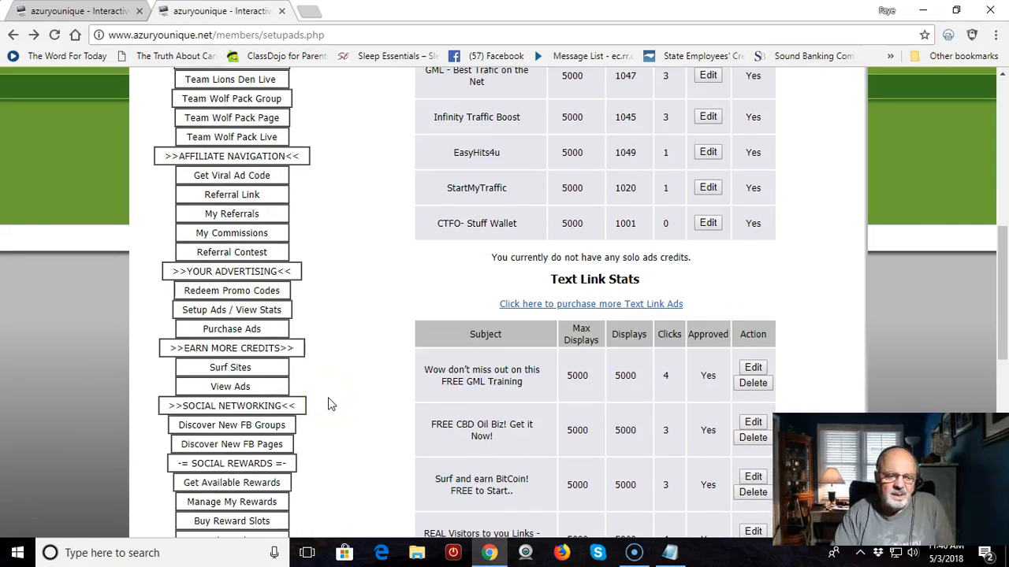
pyautogui.click(251, 330)
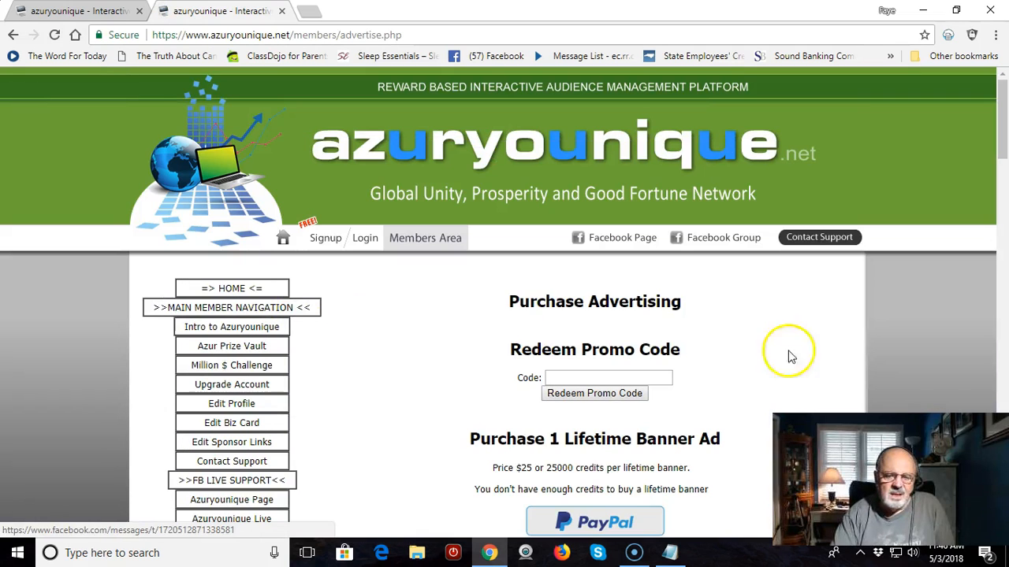
pyautogui.scroll(-3, 749, 318)
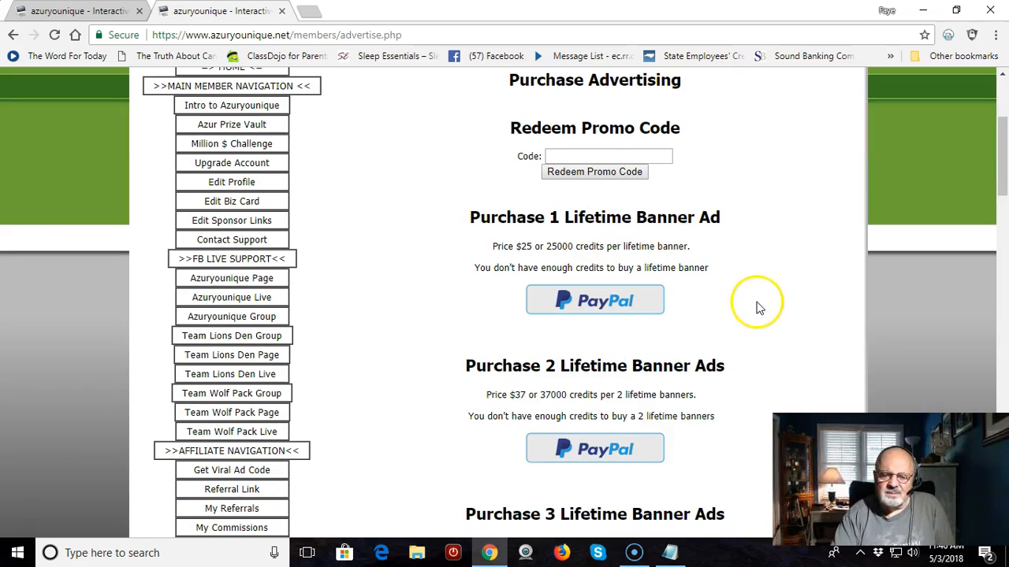
pyautogui.scroll(-6, 756, 307)
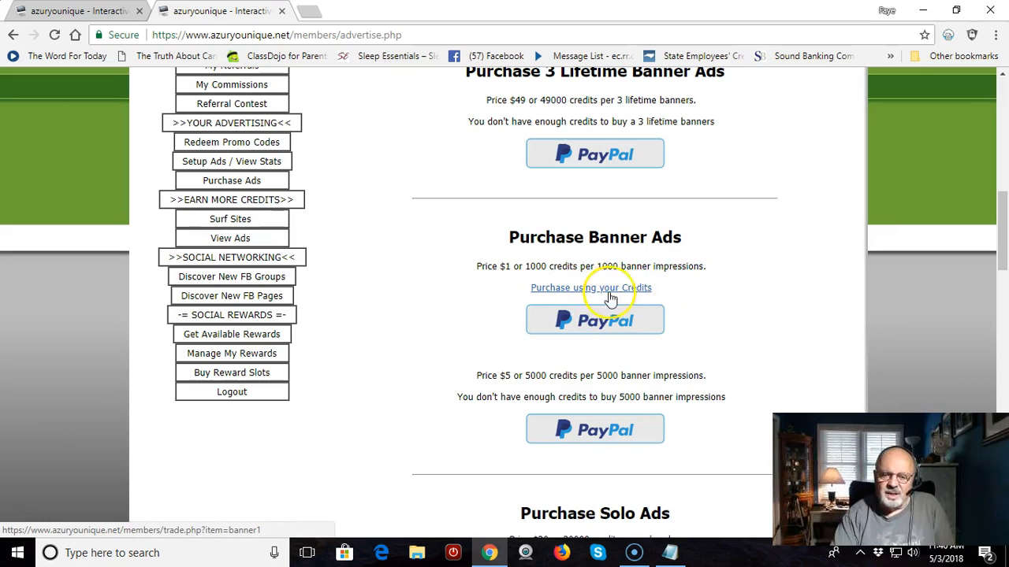
# - Look over the promo code form and the lifetime banner ad prices on the Purchase Advertising page
pyautogui.scroll(8, 738, 323)
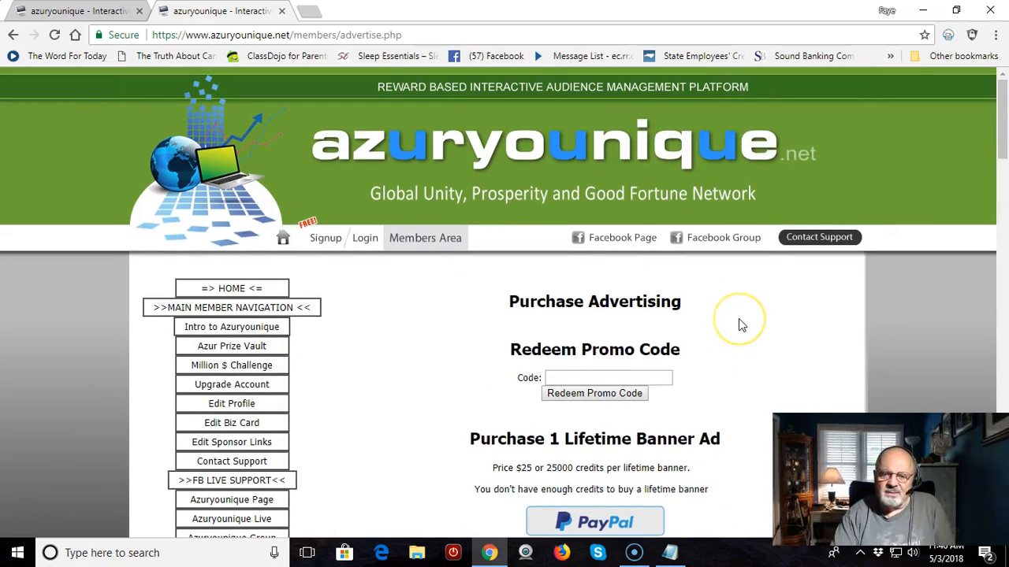
pyautogui.scroll(-7, 741, 325)
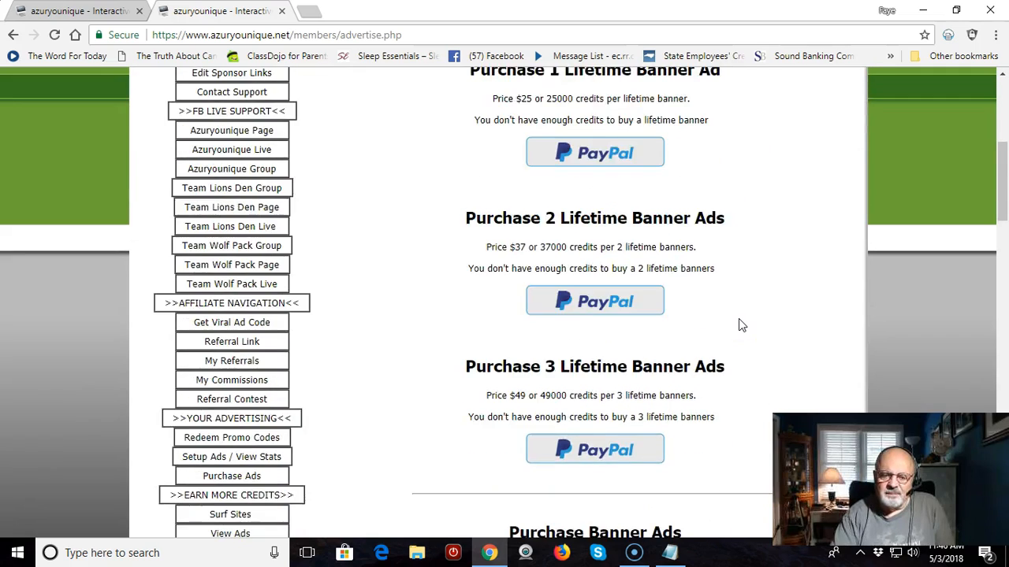
pyautogui.scroll(7, 493, 306)
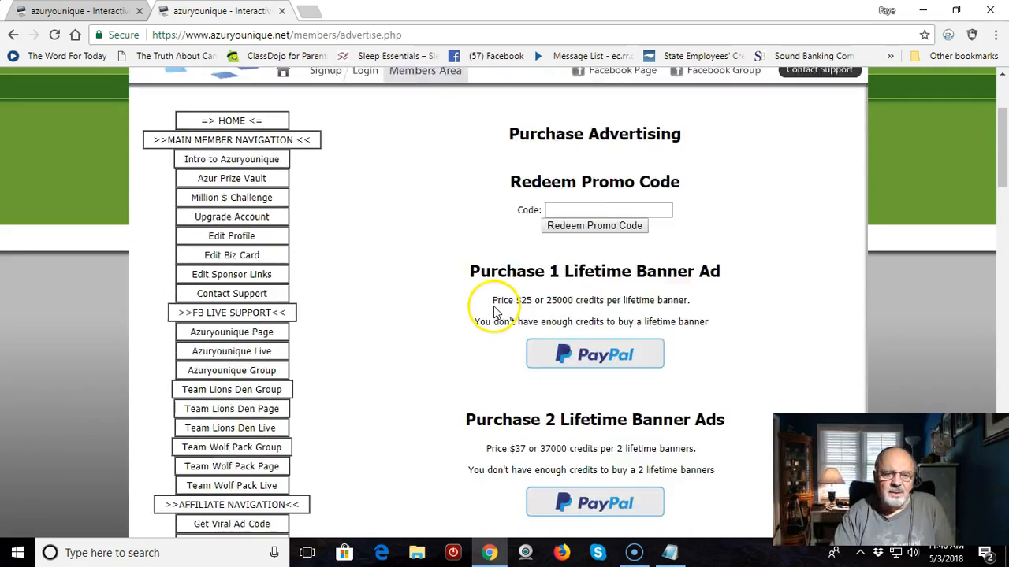
# - Open the members home page and examine the Membership Level Comparison Chart down to the monthly costs
pyautogui.click(250, 286)
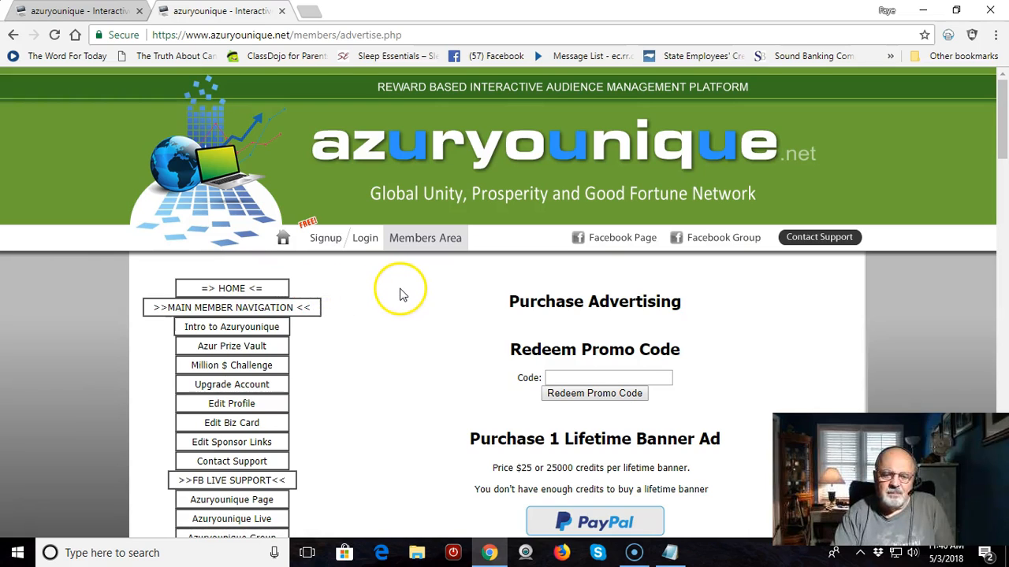
pyautogui.click(257, 289)
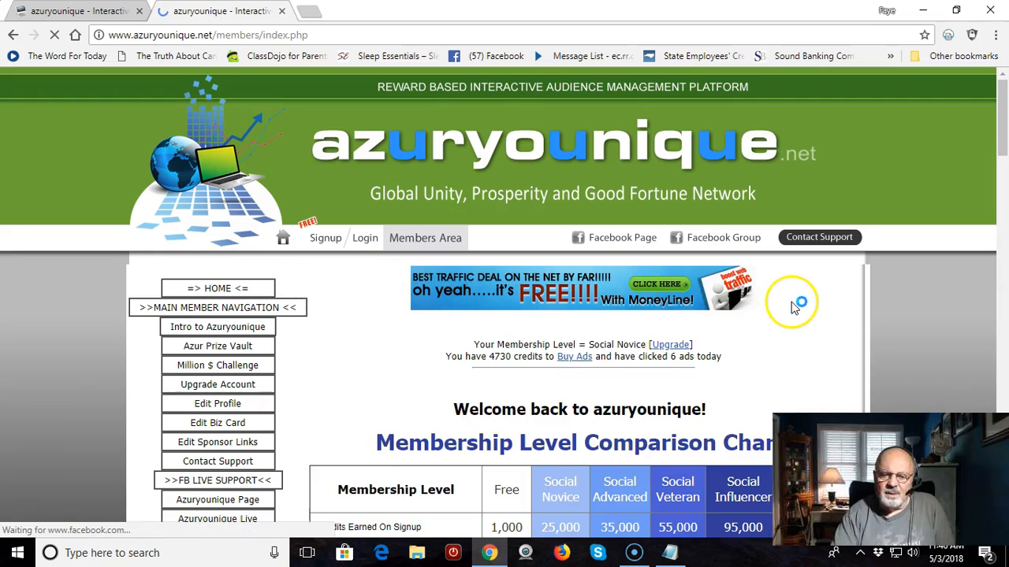
pyautogui.scroll(-2, 795, 307)
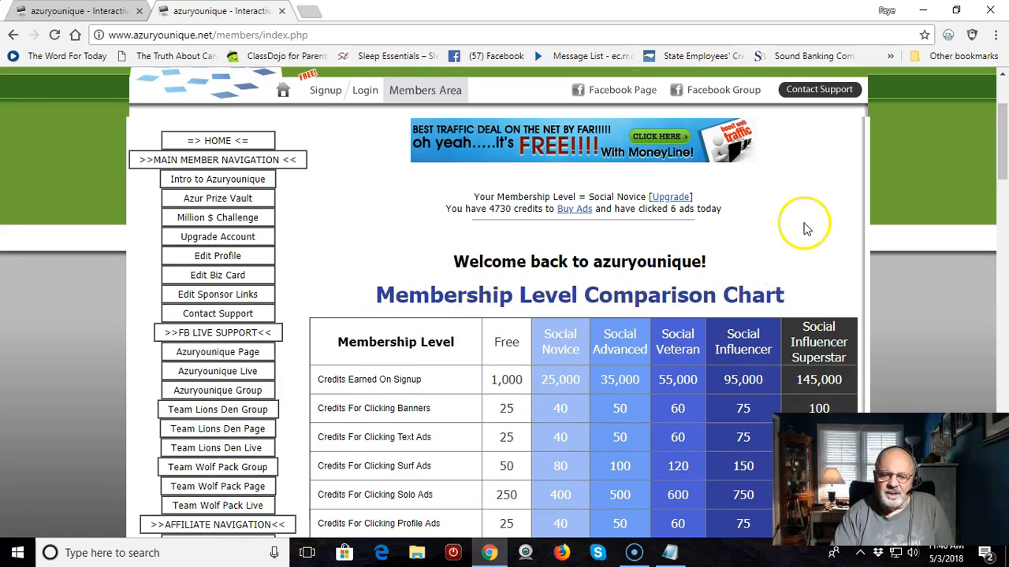
pyautogui.scroll(-1, 804, 227)
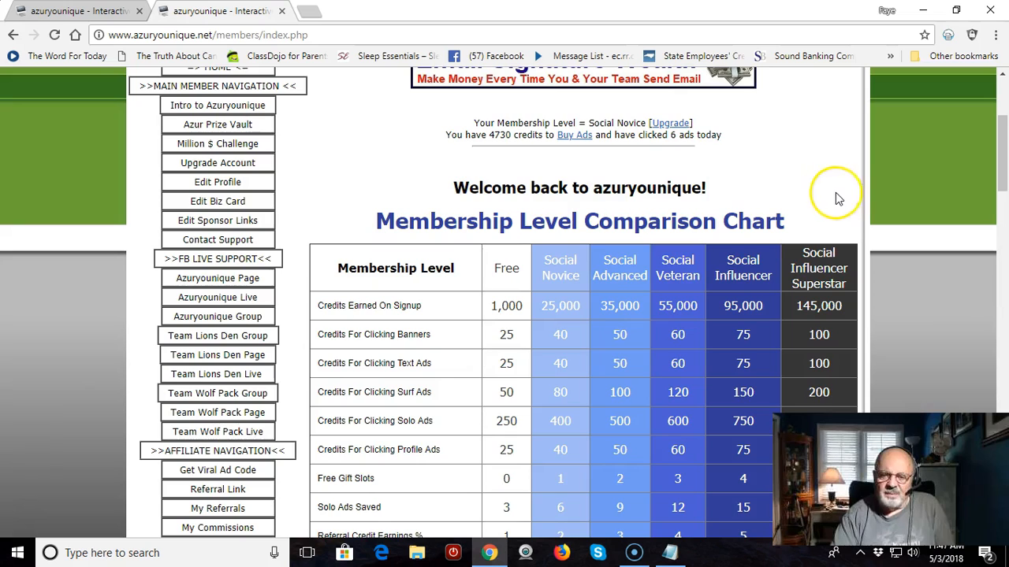
pyautogui.scroll(-1, 835, 198)
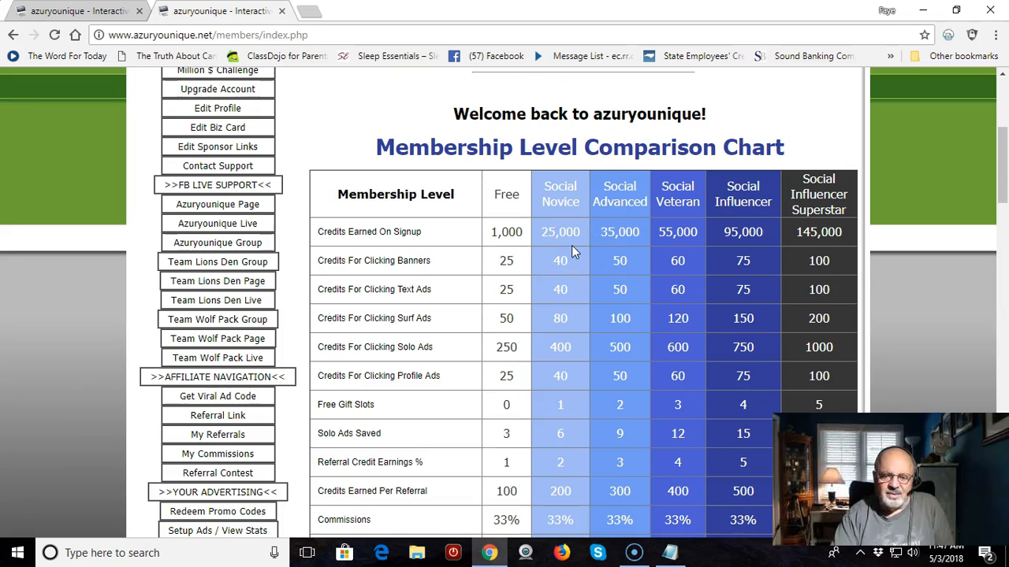
pyautogui.scroll(-4, 571, 245)
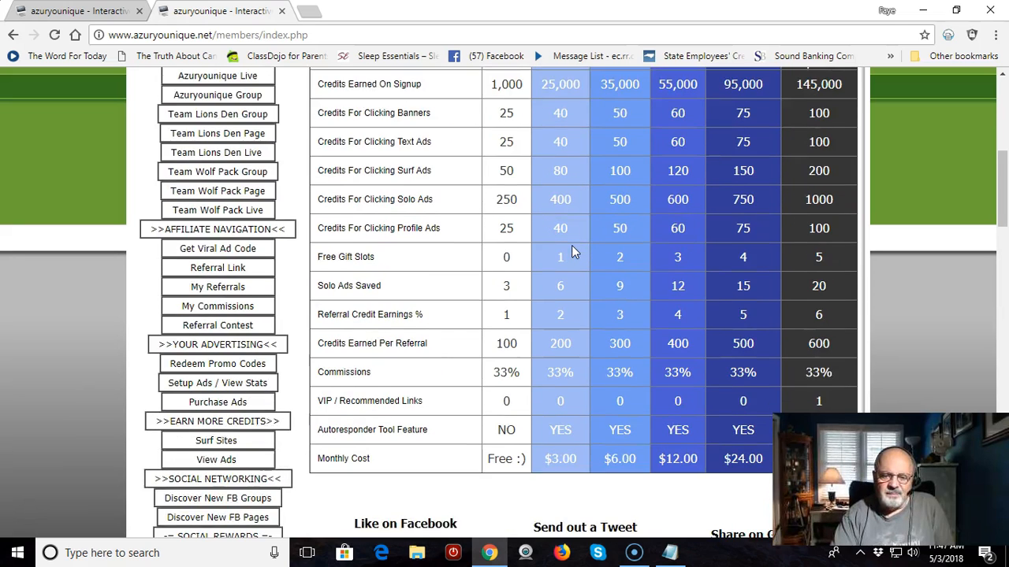
# - Read membership steps 1 to 4 on the home page, covering free ads, earning credits, ad setup and viral code
pyautogui.scroll(-2, 571, 245)
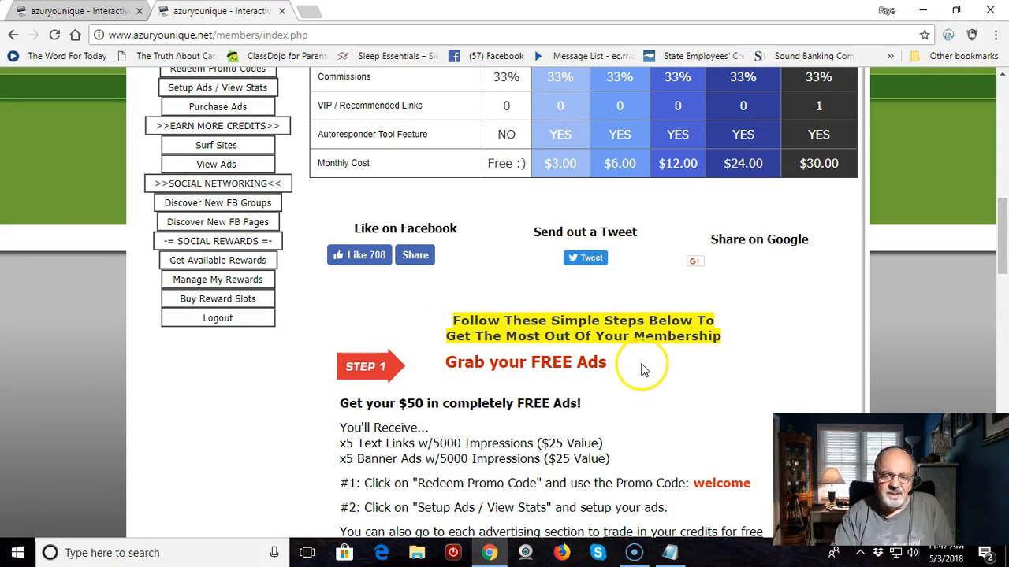
pyautogui.scroll(-1, 650, 366)
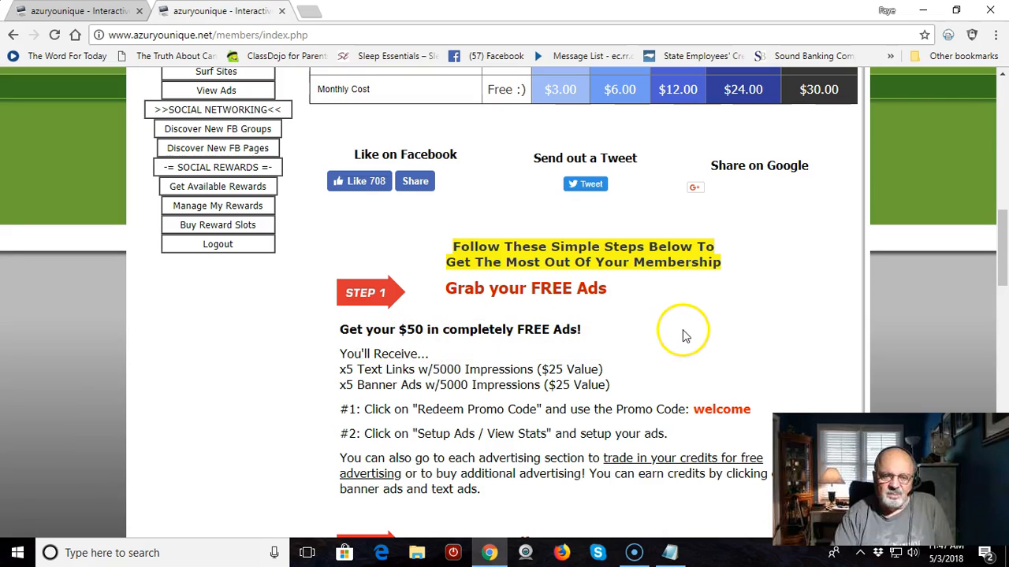
pyautogui.scroll(-1, 685, 334)
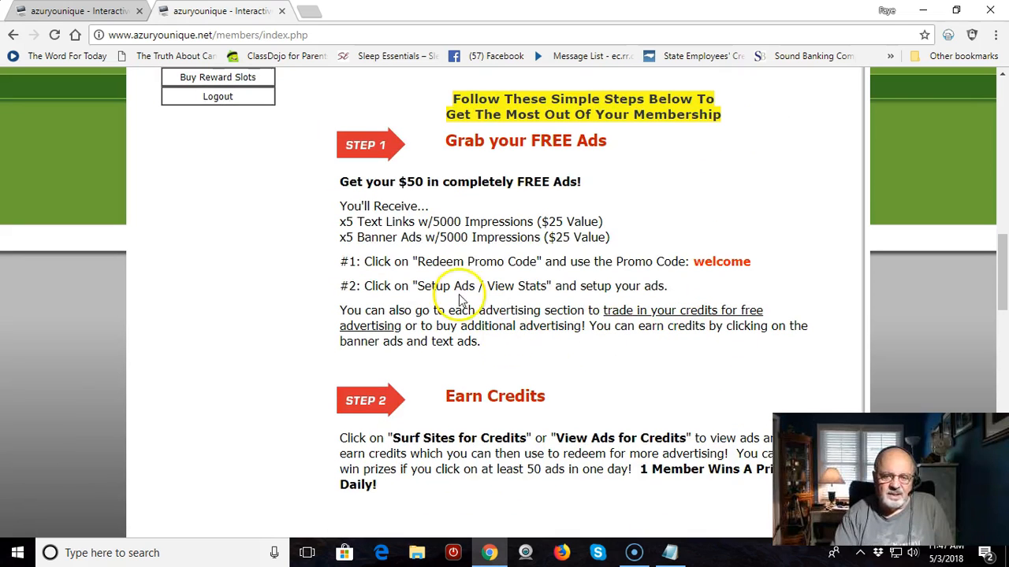
pyautogui.scroll(-1, 513, 342)
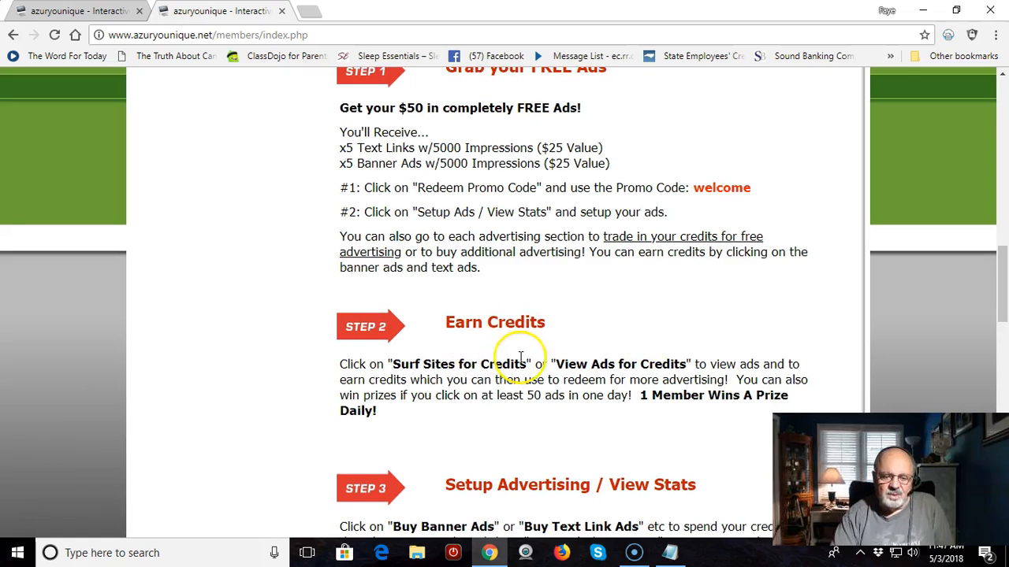
pyautogui.scroll(-2, 523, 360)
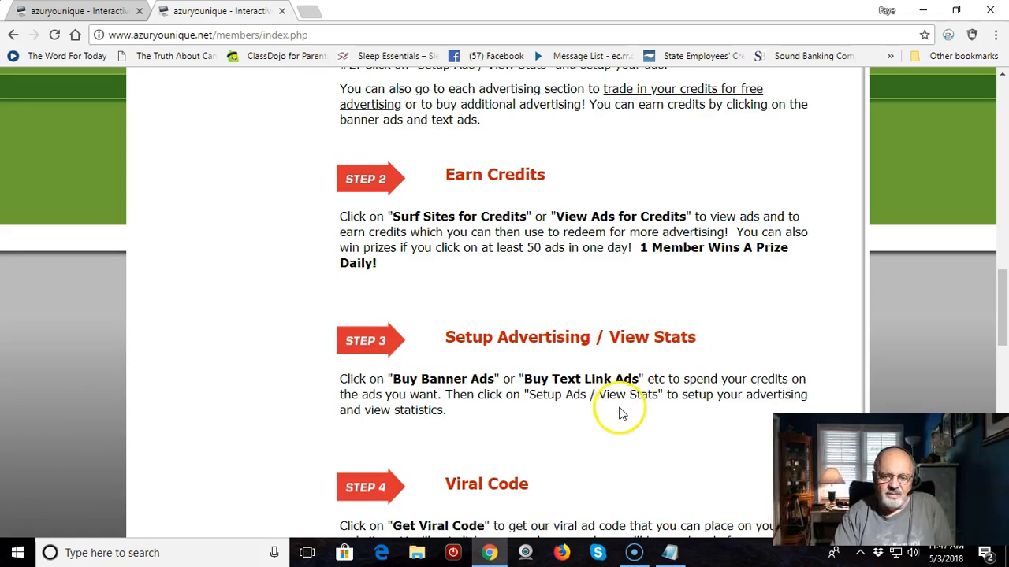
pyautogui.scroll(-2, 599, 424)
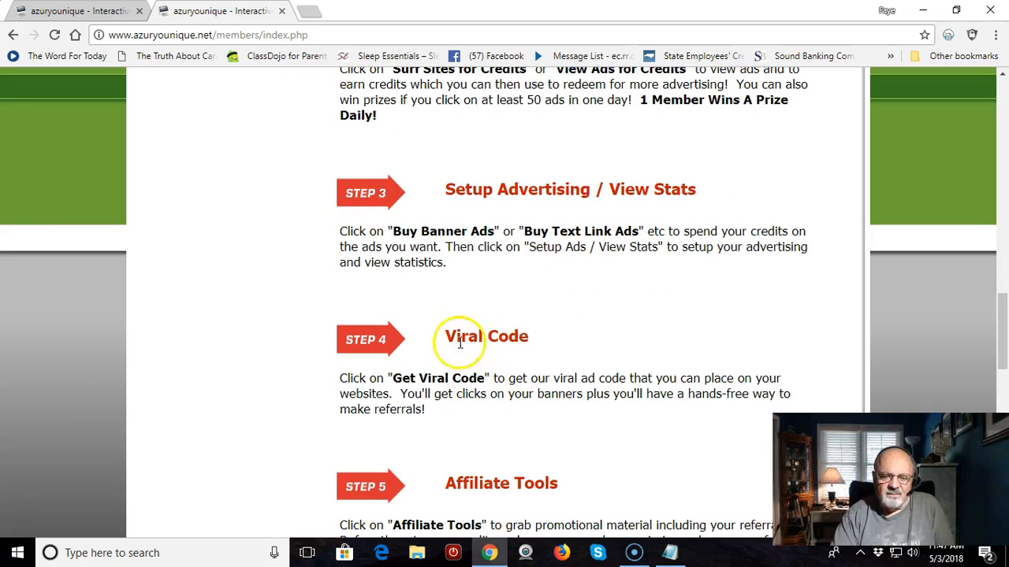
# - Read membership steps 5 to 8, from Affiliate Tools to Upgrade Your Account, and the refund notes below them
pyautogui.scroll(-1, 627, 430)
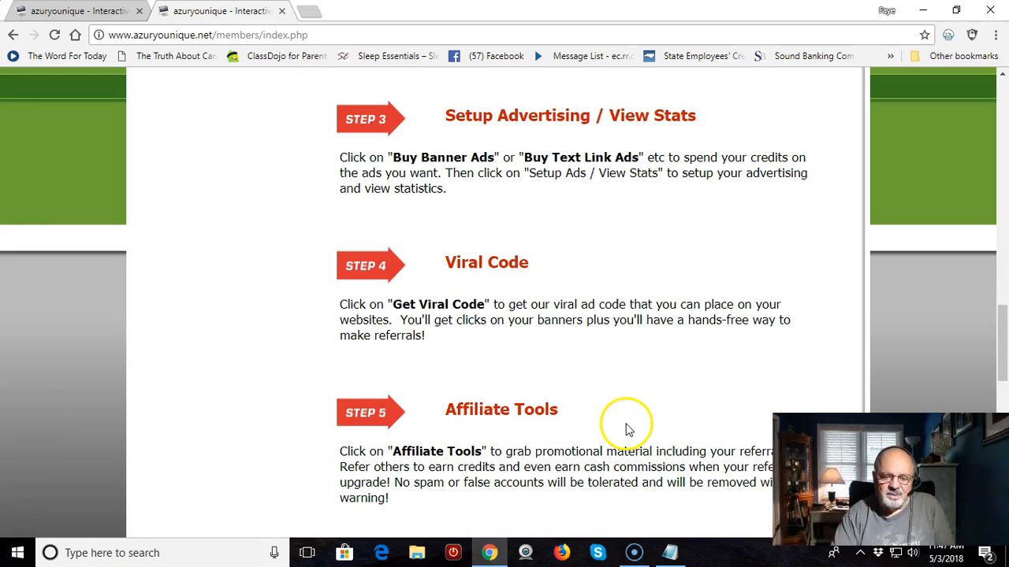
pyautogui.scroll(-2, 664, 403)
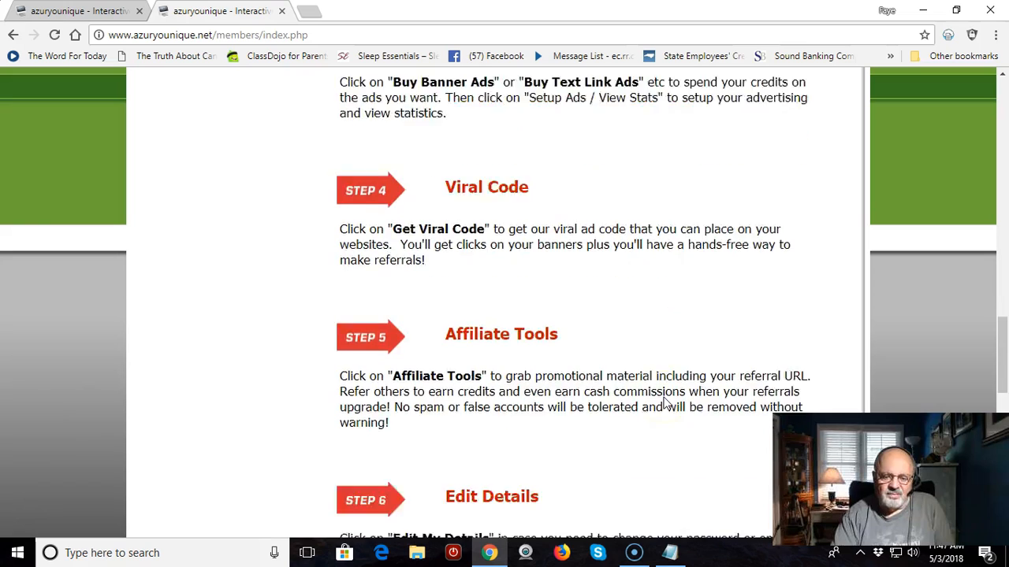
pyautogui.scroll(-2, 573, 403)
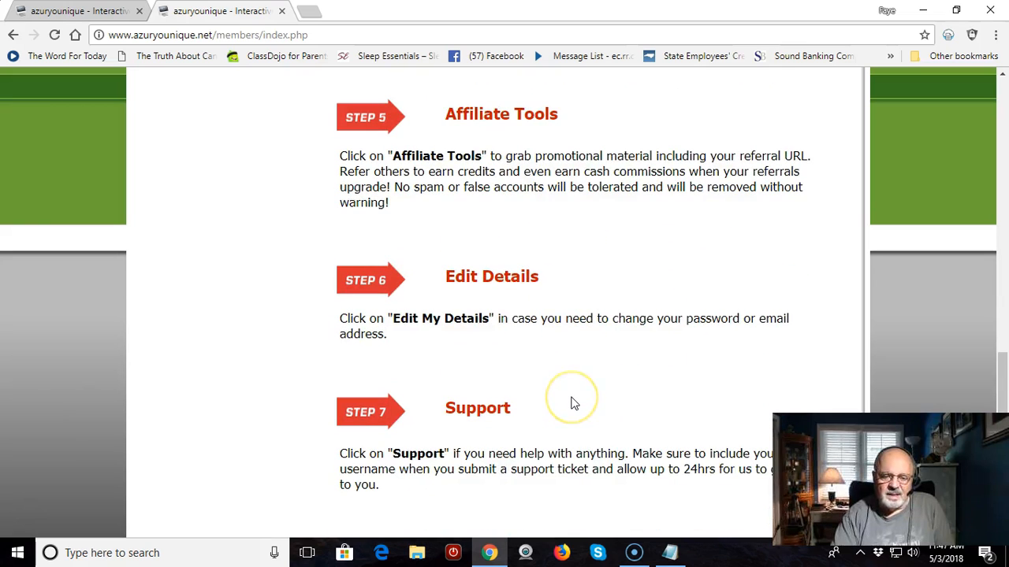
pyautogui.scroll(2, 573, 404)
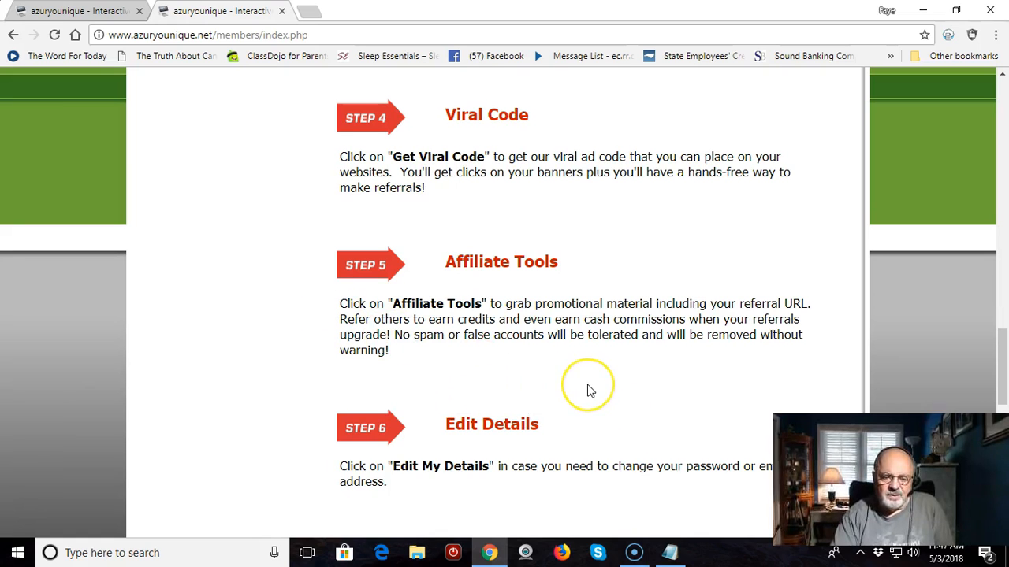
pyautogui.scroll(-7, 590, 392)
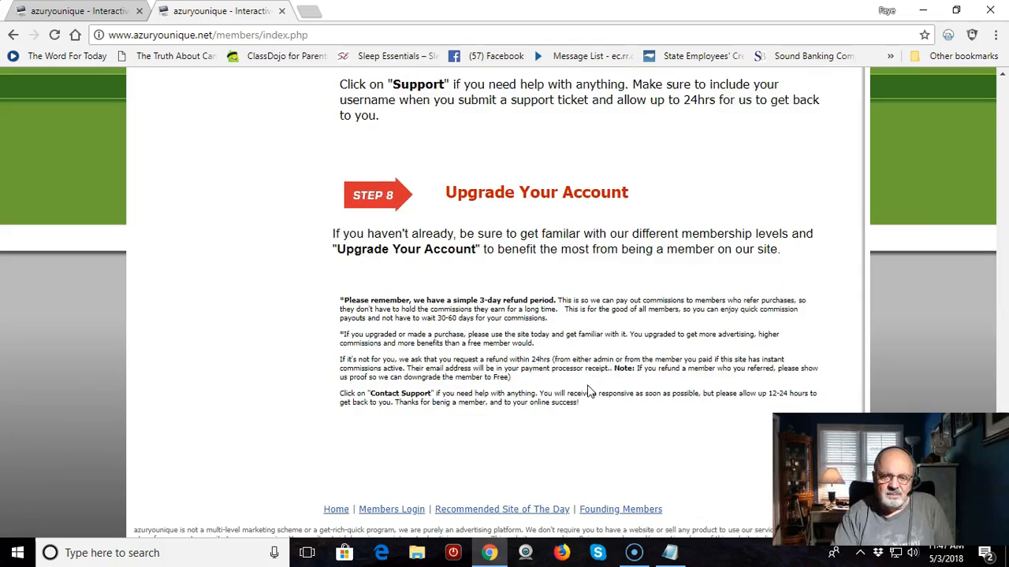
pyautogui.scroll(-3, 590, 391)
pyautogui.scroll(5, 587, 394)
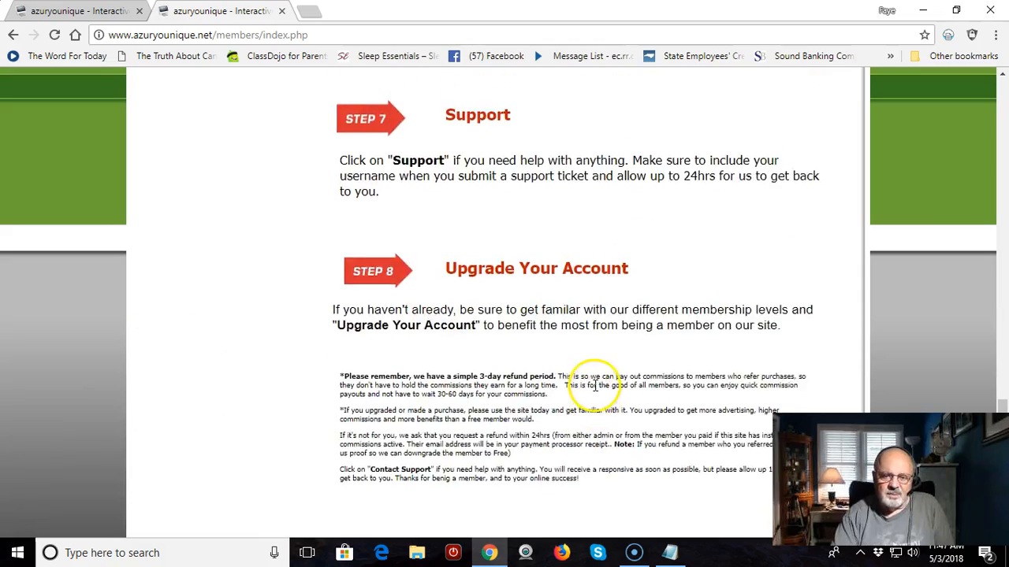
# - Return to the membership comparison chart and check its benefits alongside the Earn More Credits navigation section
pyautogui.scroll(20, 595, 386)
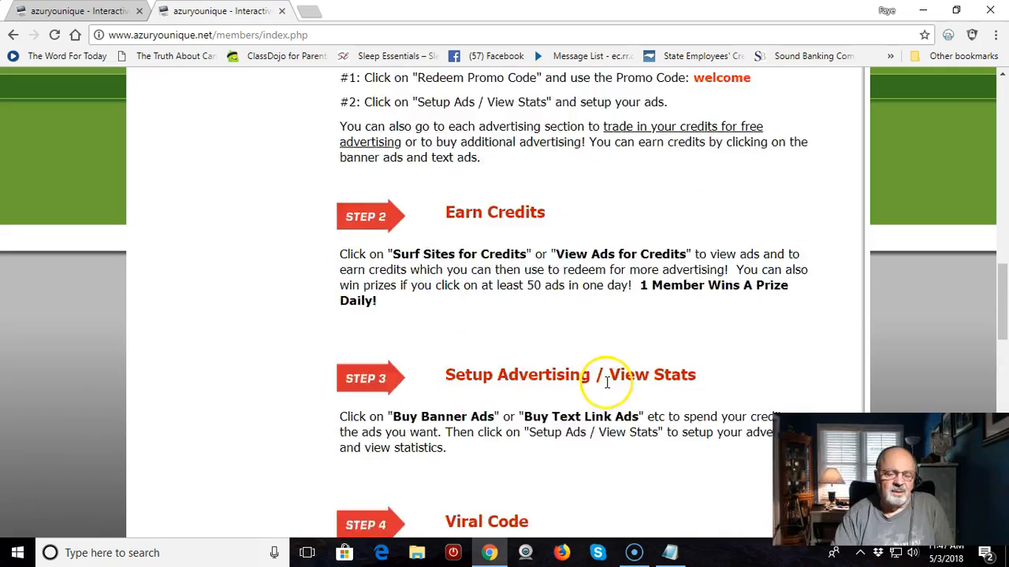
pyautogui.scroll(3, 613, 380)
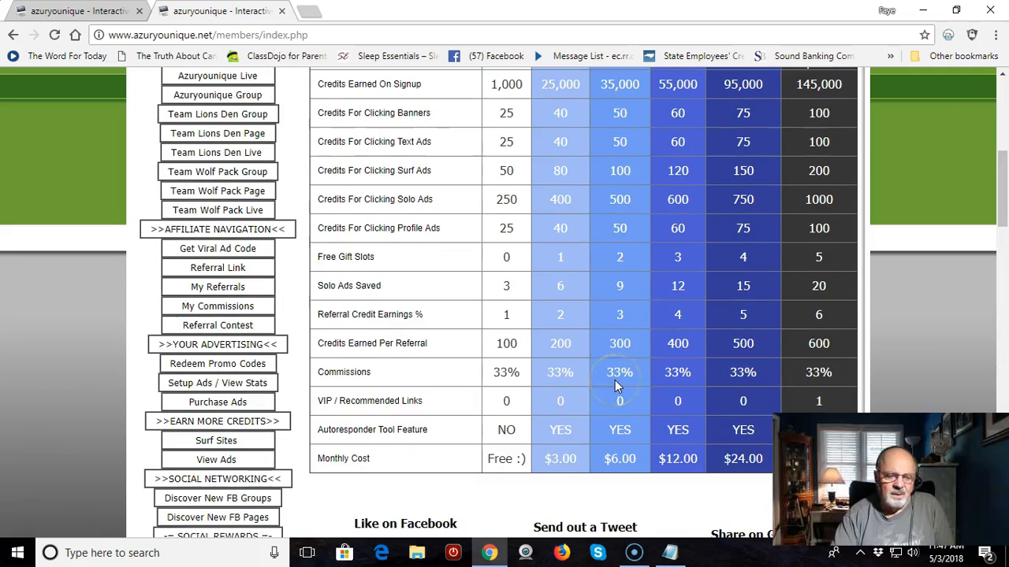
pyautogui.scroll(-2, 615, 380)
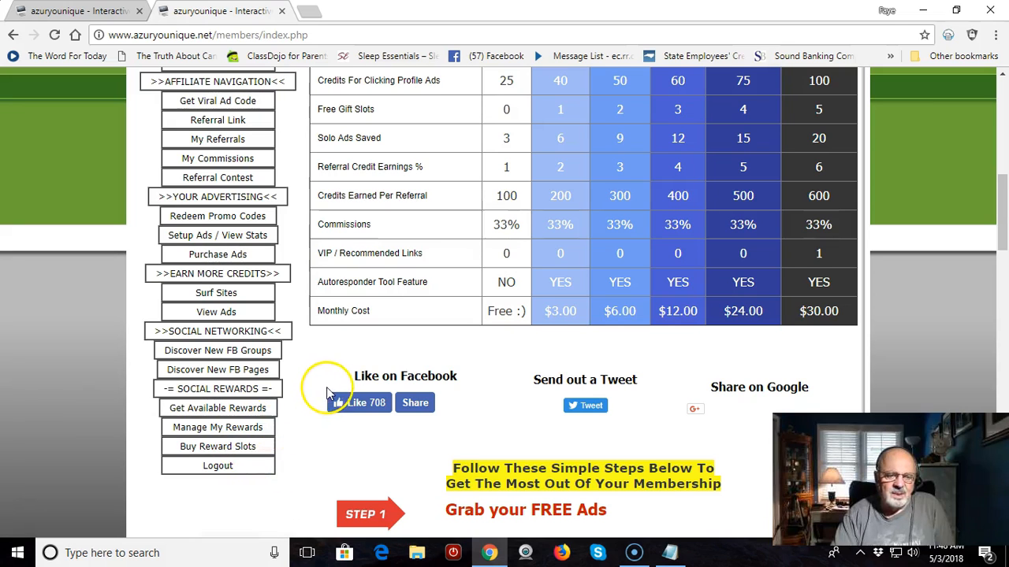
pyautogui.scroll(2, 320, 387)
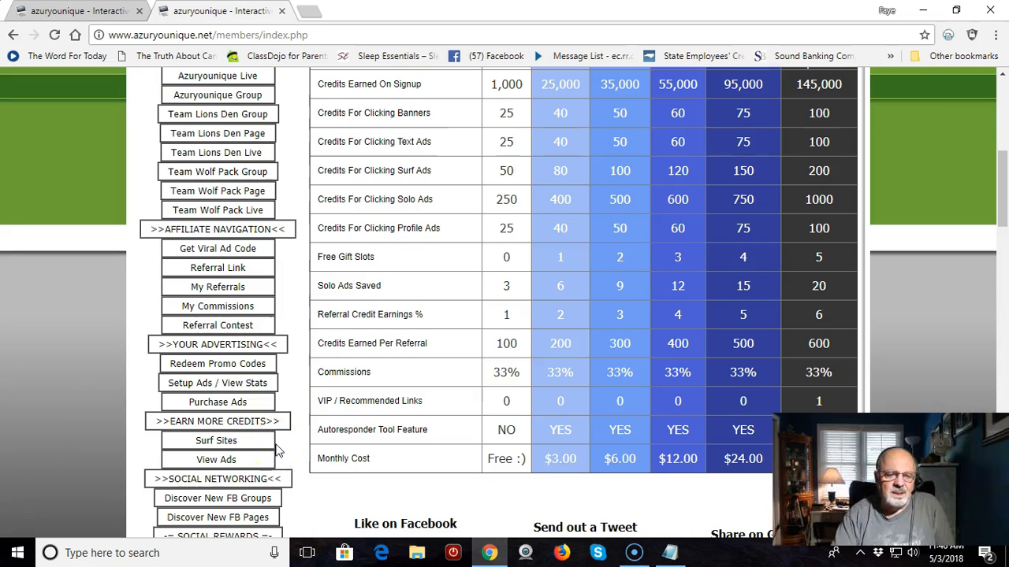
pyautogui.scroll(1, 277, 450)
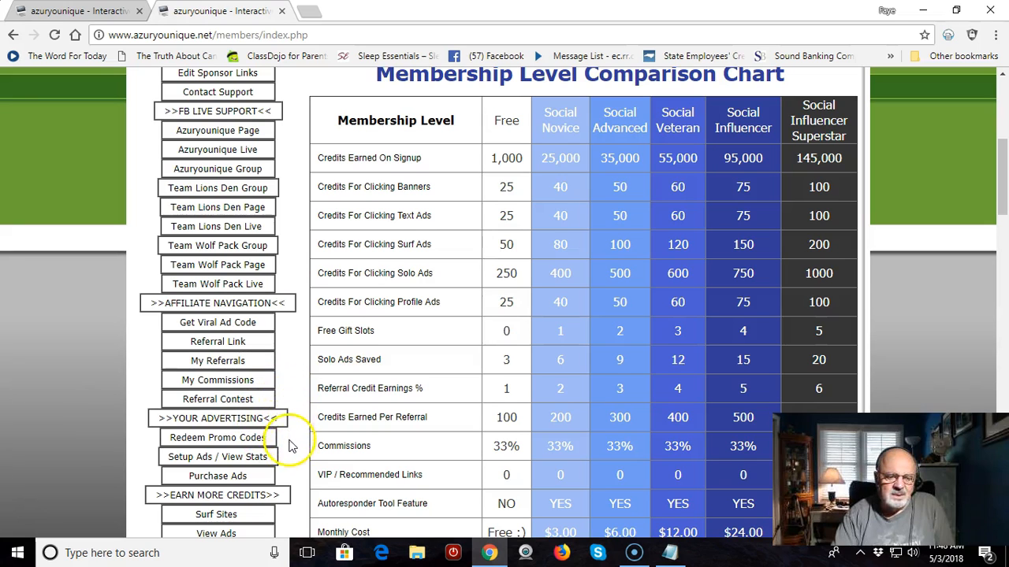
pyautogui.scroll(-1, 288, 458)
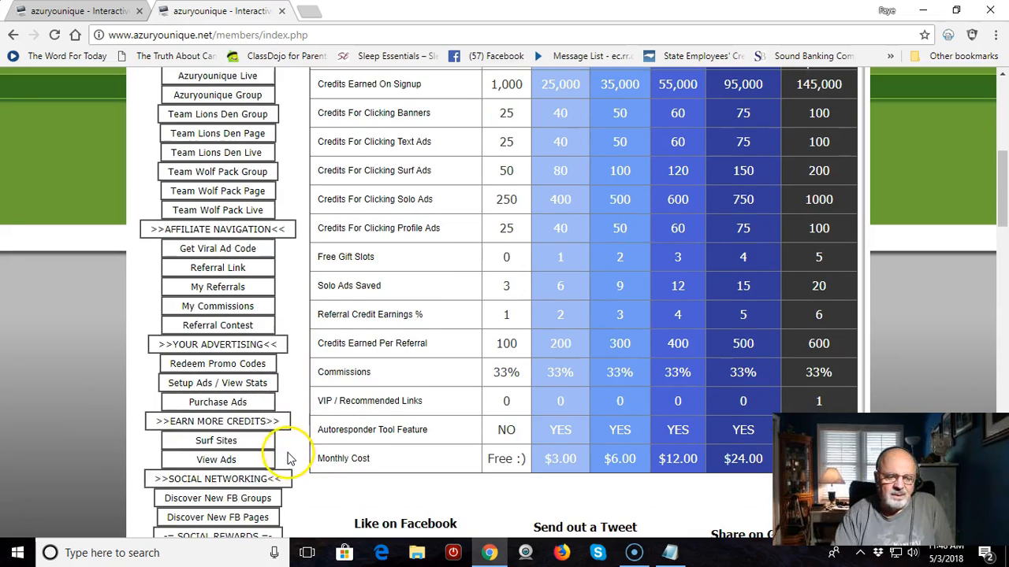
# - Open Surf Sites and view the first fullpage ad until its timer runs out to earn the surf credits
pyautogui.click(236, 443)
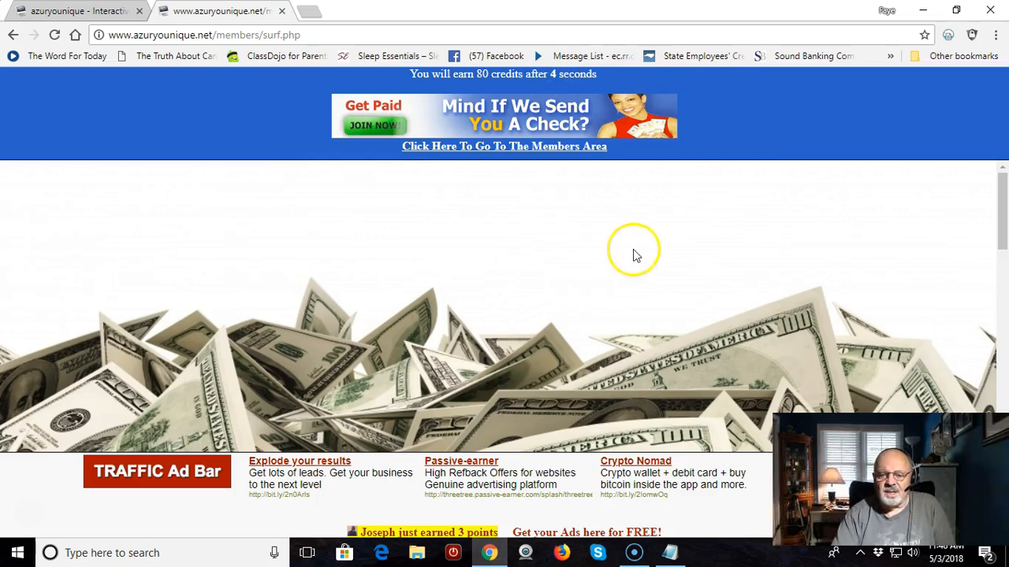
pyautogui.scroll(-3, 557, 273)
pyautogui.scroll(-4, 555, 268)
pyautogui.scroll(5, 554, 268)
pyautogui.scroll(-1, 555, 268)
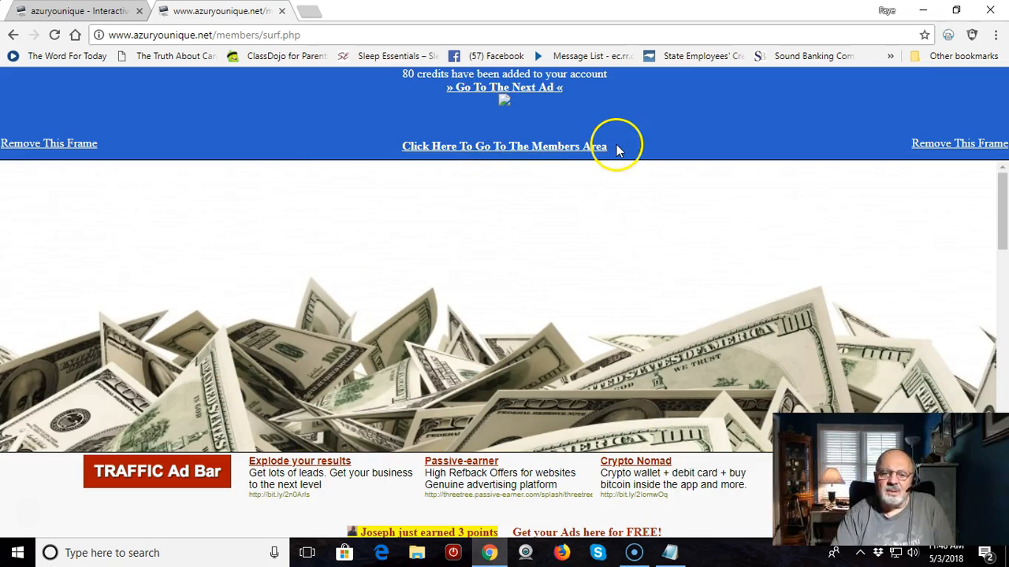
# - Go to the next surf ad, view the Shurads page through its countdown to earn the credits, and browse its content
pyautogui.click(532, 88)
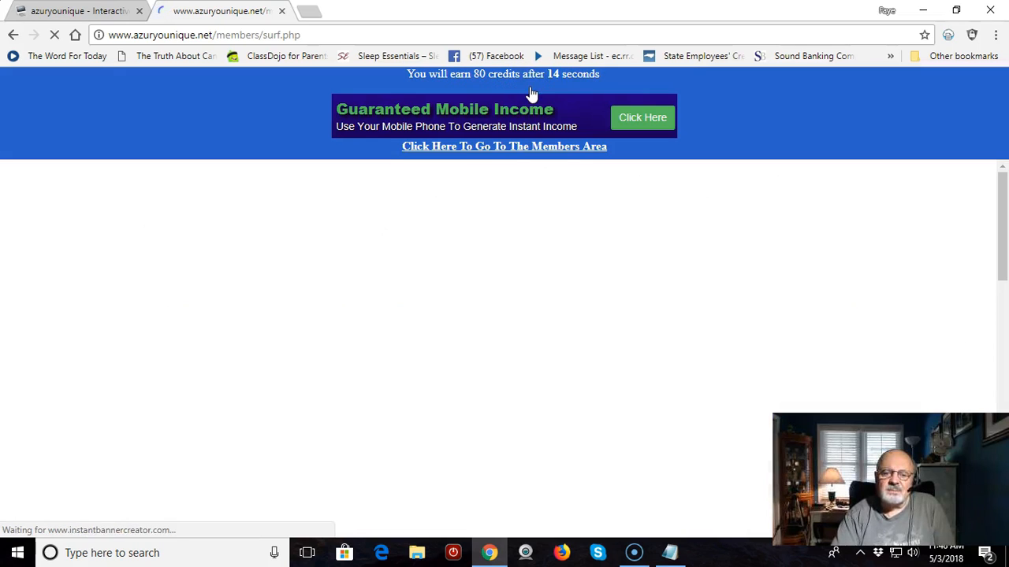
pyautogui.click(560, 215)
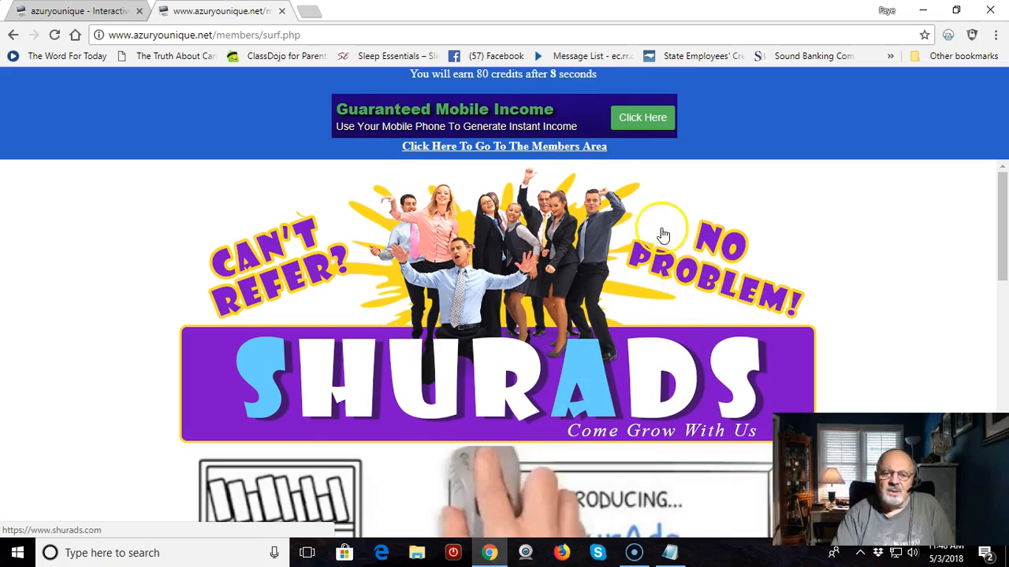
pyautogui.scroll(-3, 705, 343)
pyautogui.scroll(3, 699, 342)
pyautogui.scroll(-3, 693, 345)
pyautogui.scroll(3, 694, 345)
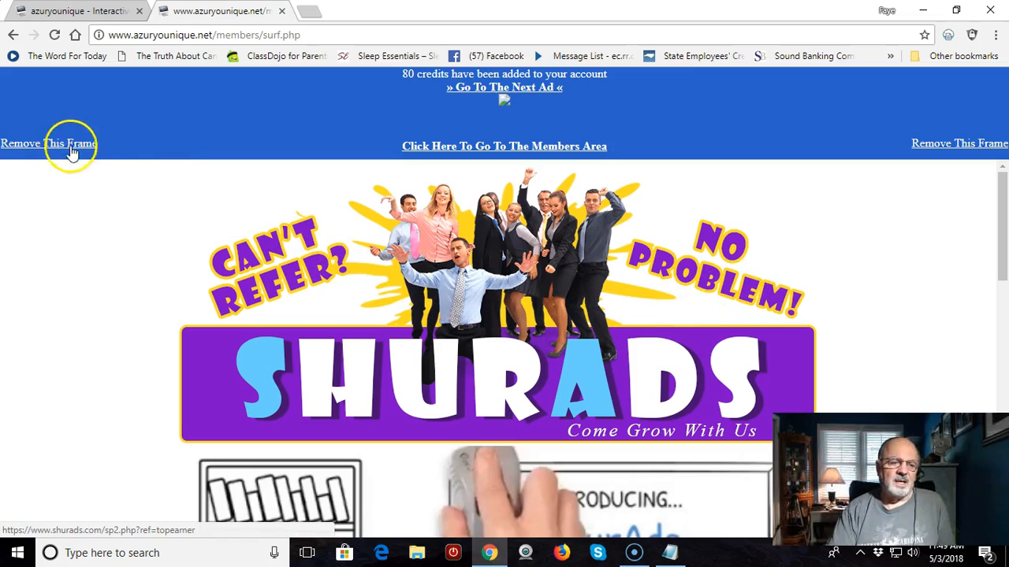
pyautogui.scroll(-1, 989, 302)
pyautogui.scroll(-2, 989, 302)
pyautogui.scroll(1, 989, 302)
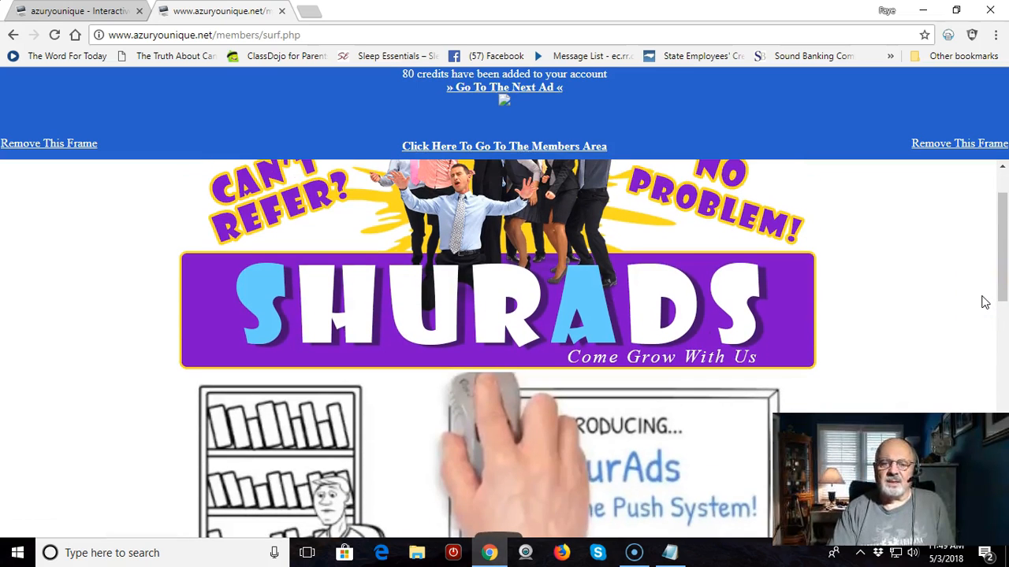
# - Continue through the remaining surf ads, viewing each until its countdown ends to collect the credits
pyautogui.click(534, 89)
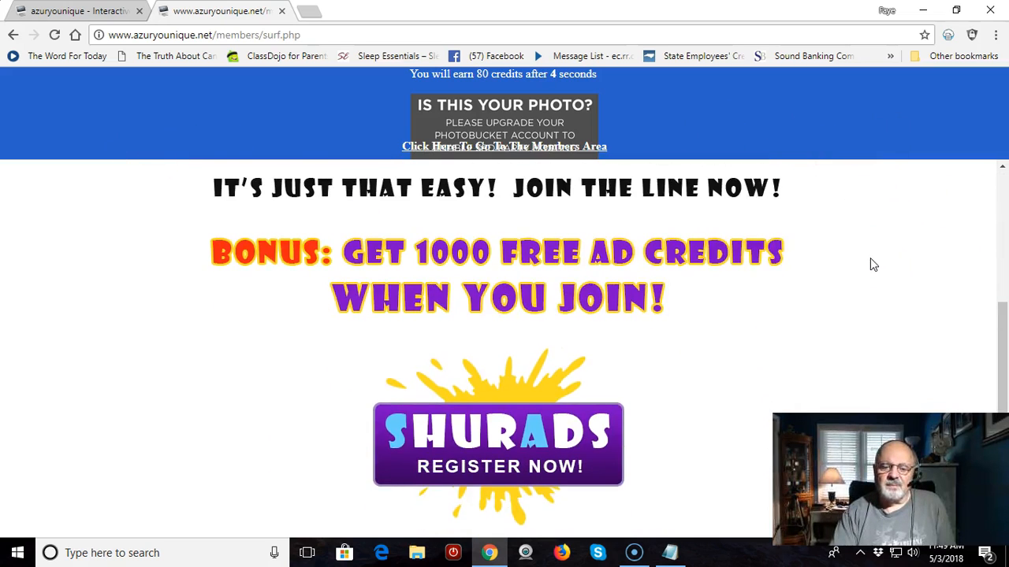
pyautogui.scroll(-3, 867, 265)
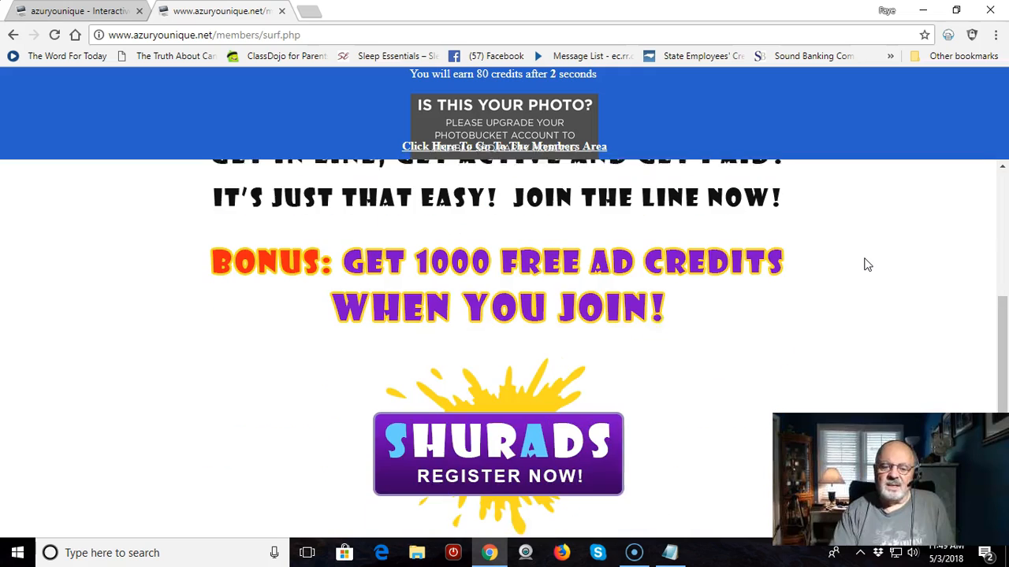
pyautogui.scroll(3, 867, 264)
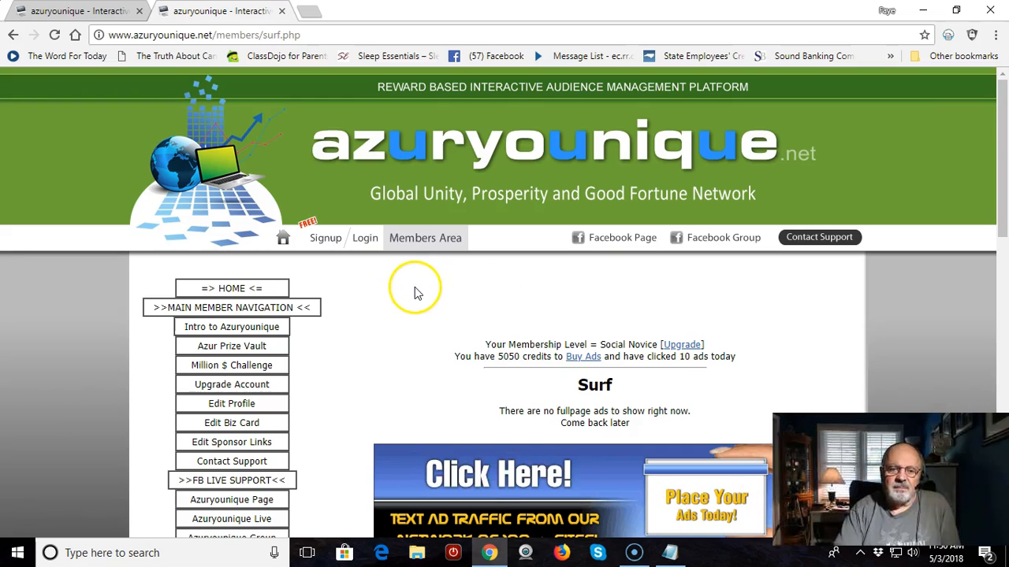
# - Look over the Surf page's ad and member navigation, and check the credit balance
pyautogui.scroll(-3, 411, 289)
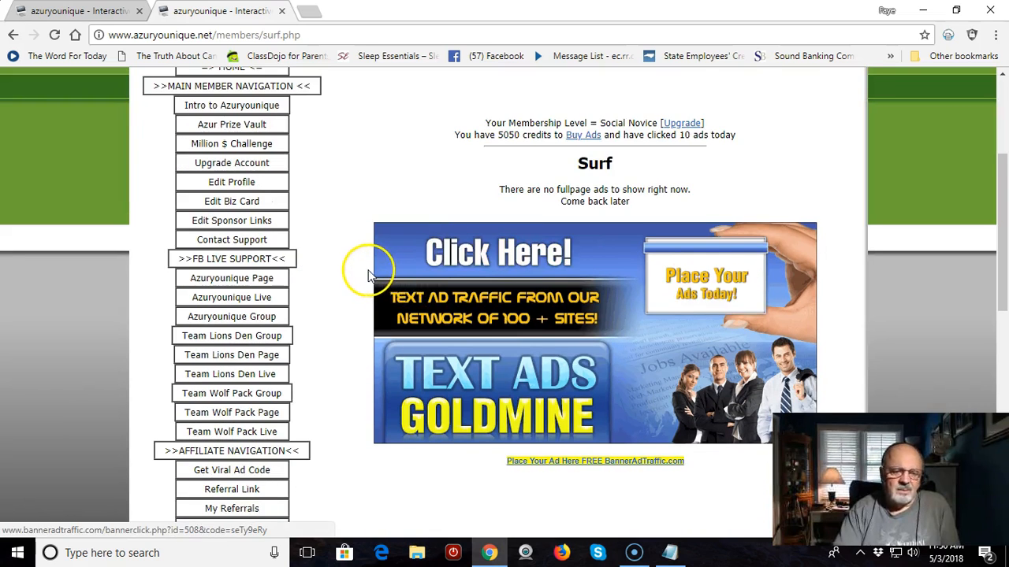
pyautogui.scroll(-3, 363, 272)
pyautogui.scroll(-2, 363, 281)
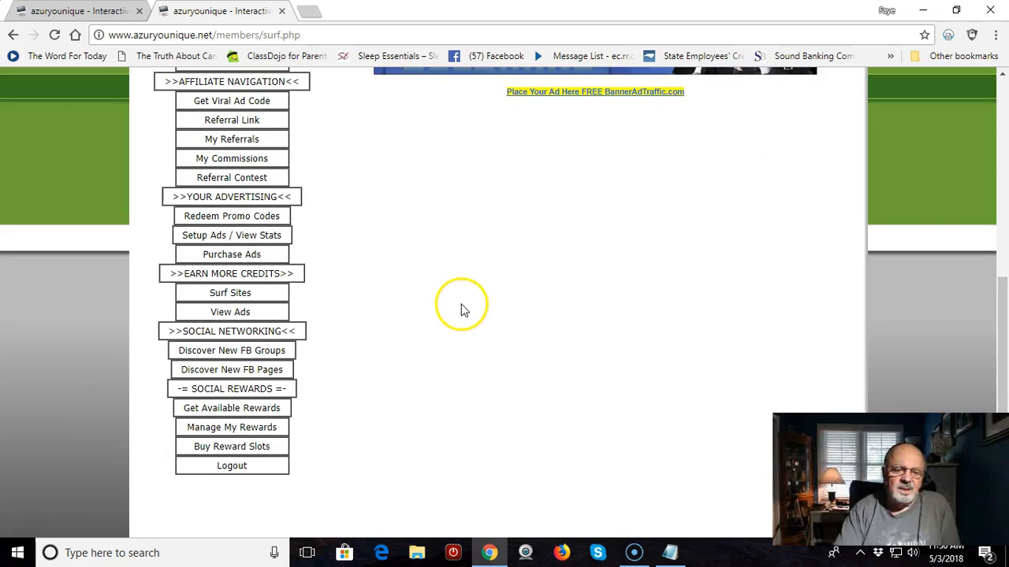
pyautogui.scroll(3, 463, 310)
pyautogui.scroll(-3, 392, 352)
pyautogui.scroll(3, 390, 349)
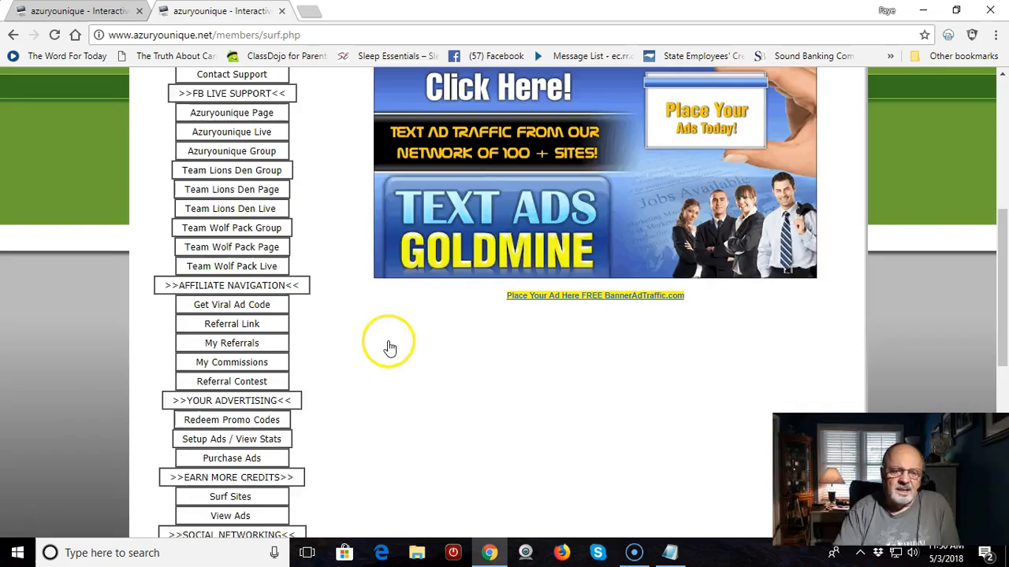
pyautogui.scroll(5, 390, 349)
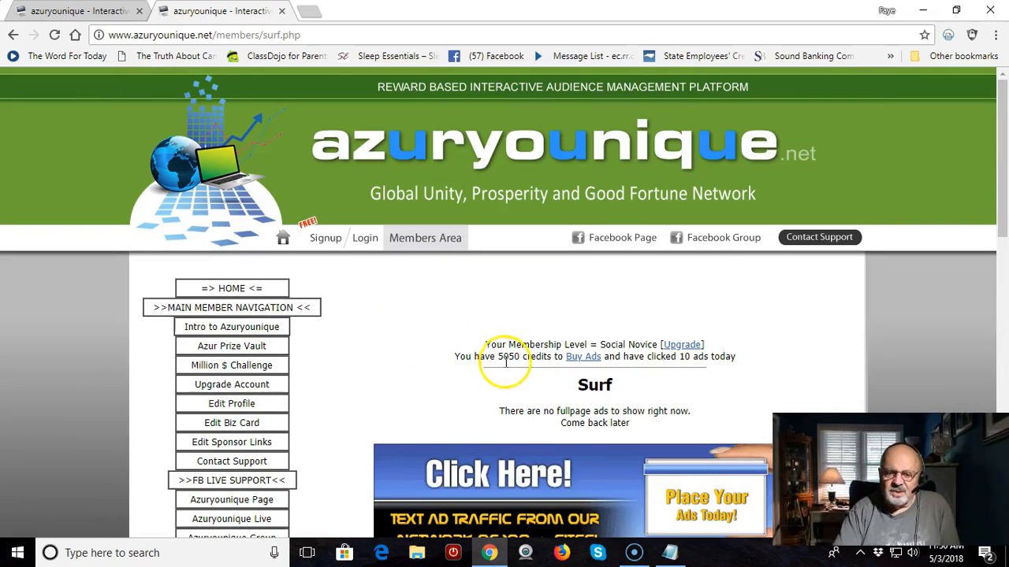